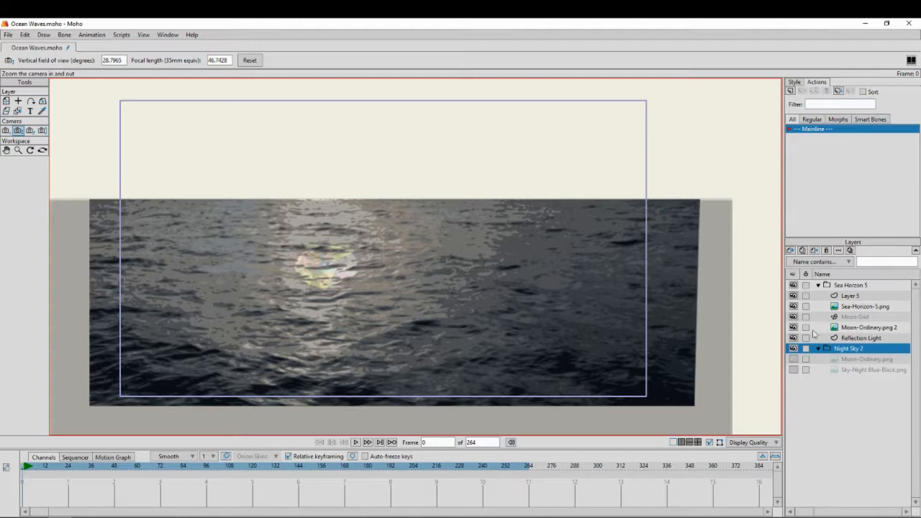
Hide the Moon Grid layer, and switch the Moon-Ordinary.png 2 layer off and on to compare the moon's reflection
left_click(794, 317)
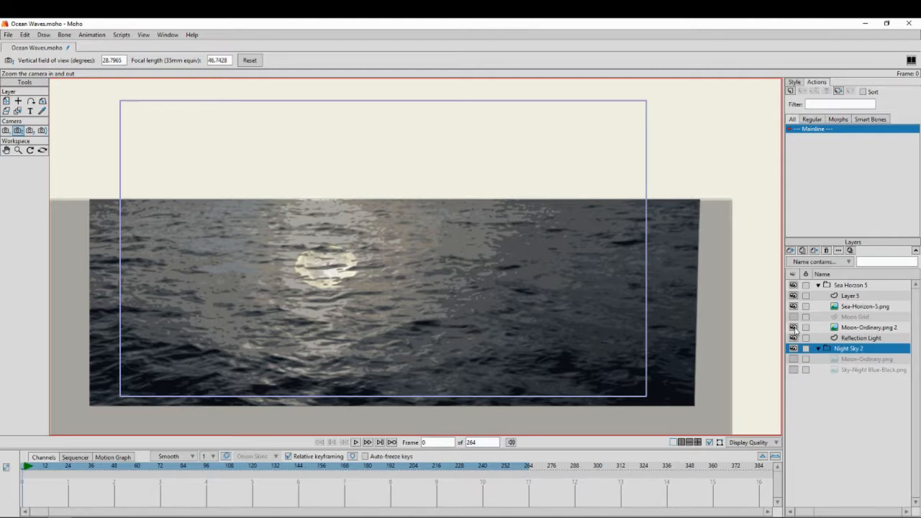
left_click(793, 328)
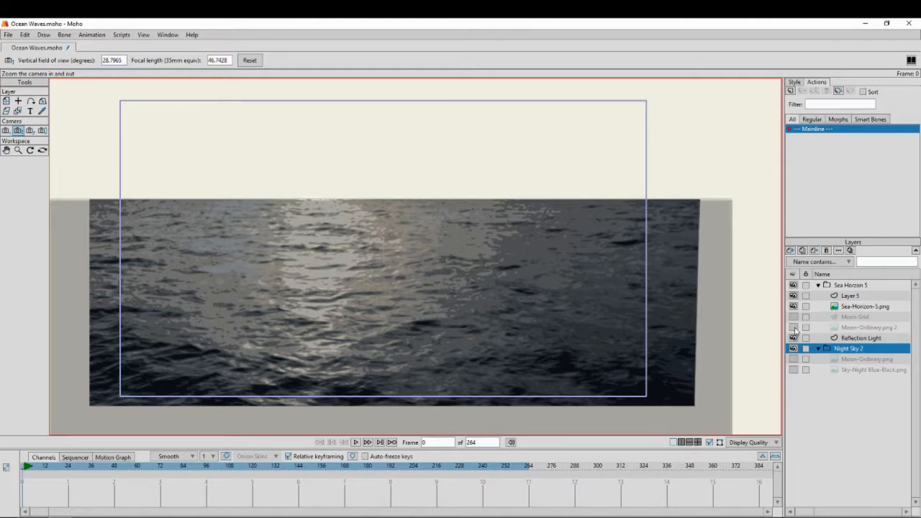
left_click(794, 327)
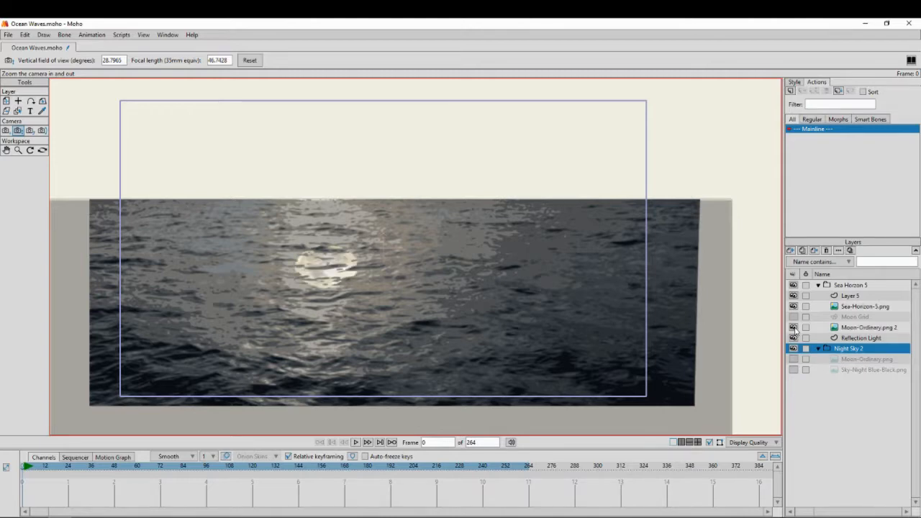
Hide and reshow the Sea-Horizon-5.png layer to examine what lies beneath the sea image
left_click(860, 307)
left_click(794, 307)
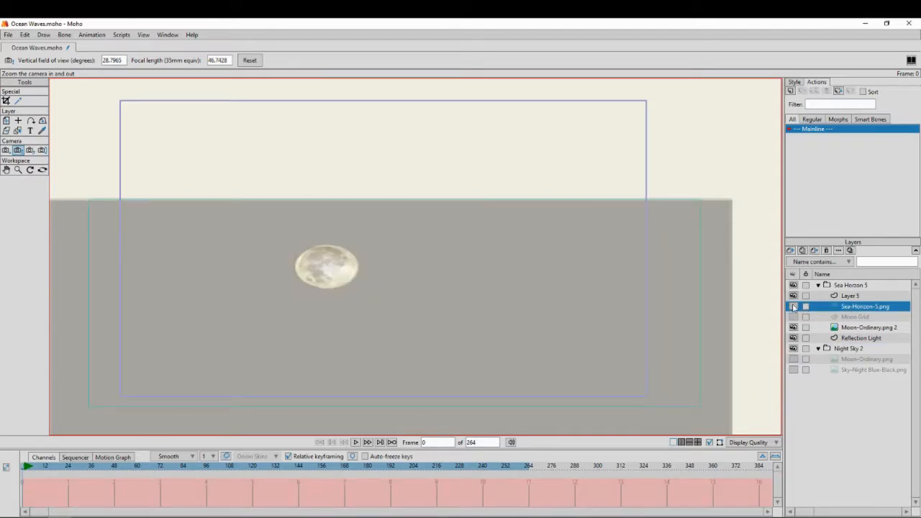
left_click(793, 307)
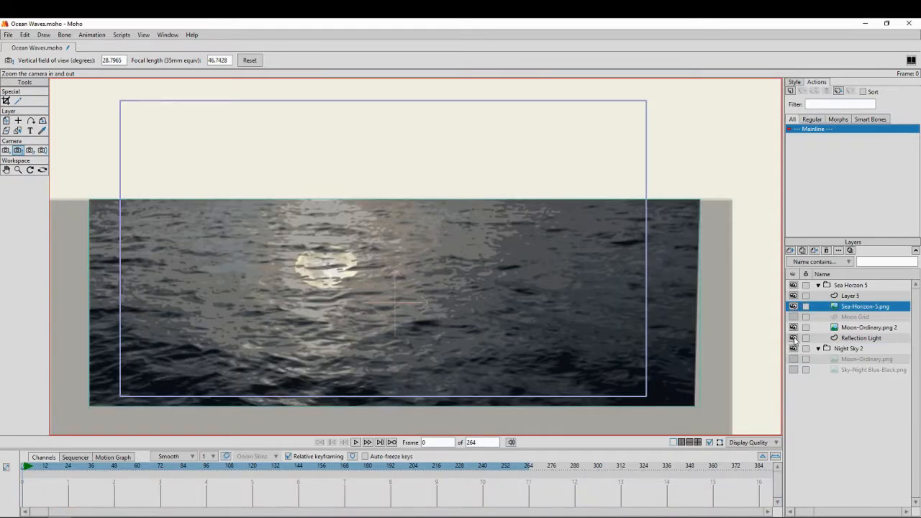
Hide the Moon-Ordinary.png 2 layer, and switch the Reflection Light layer off and on again
left_click(837, 338)
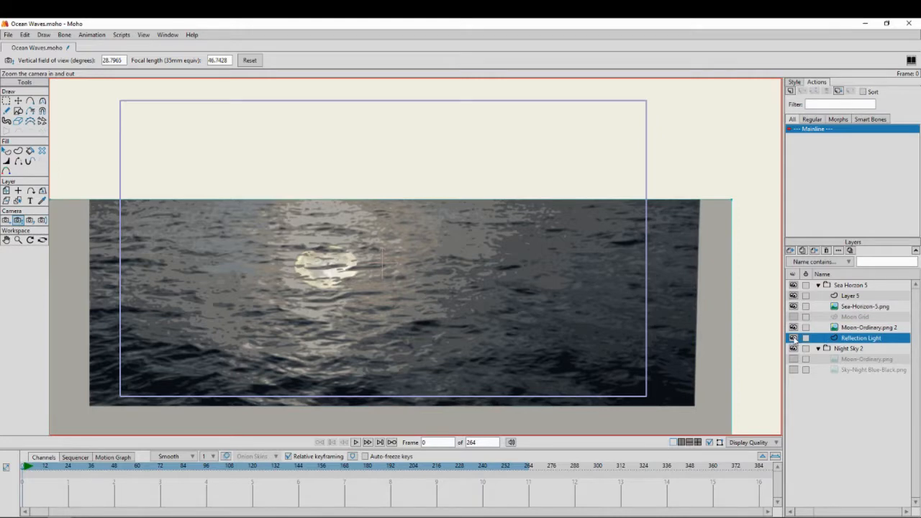
left_click(793, 338)
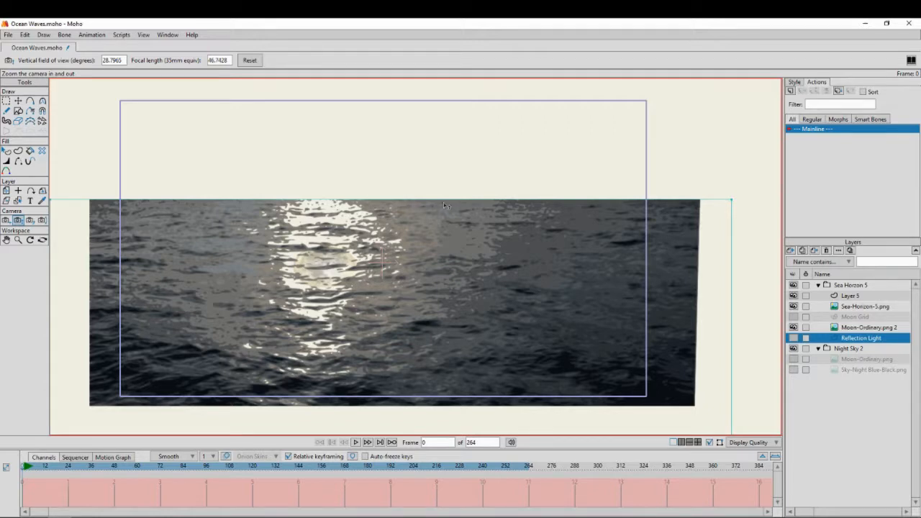
left_click(794, 327)
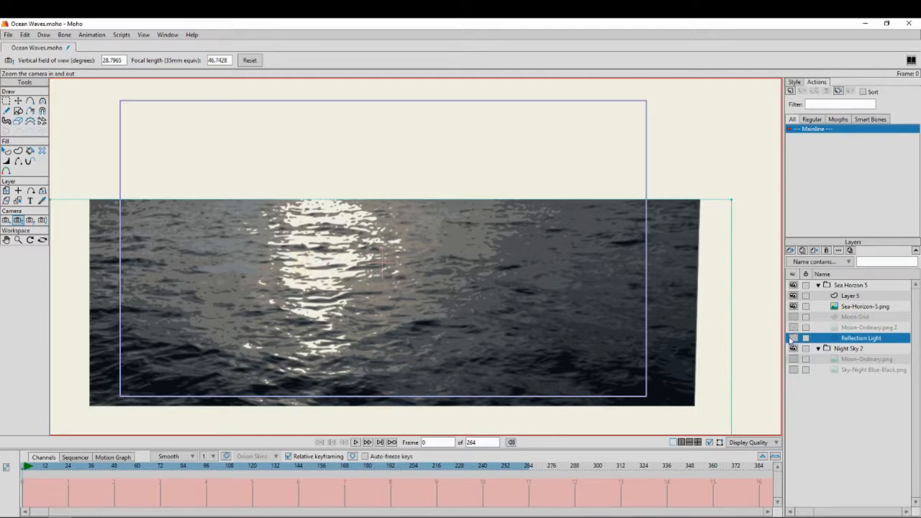
left_click(793, 337)
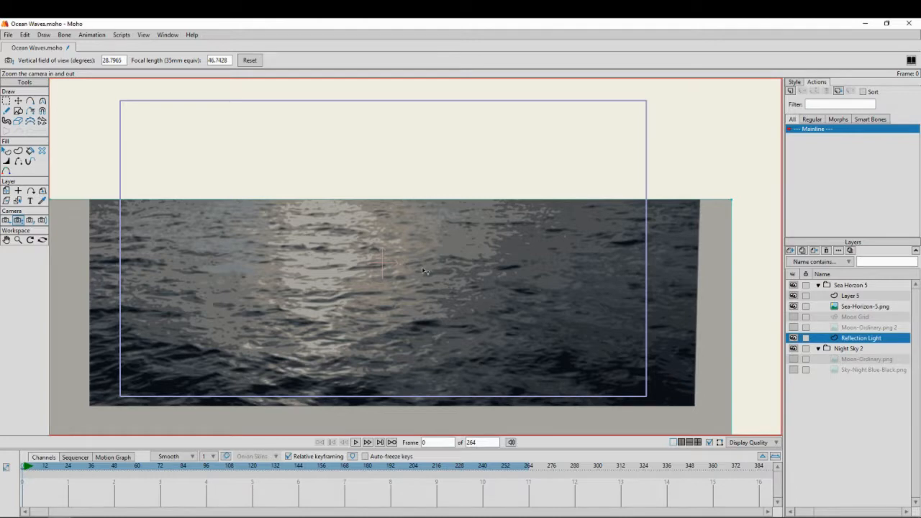
Add a new vector layer directly above Sea-Horizon-5.png and delete the old Layer 5
left_click_drag(423, 271, 440, 266)
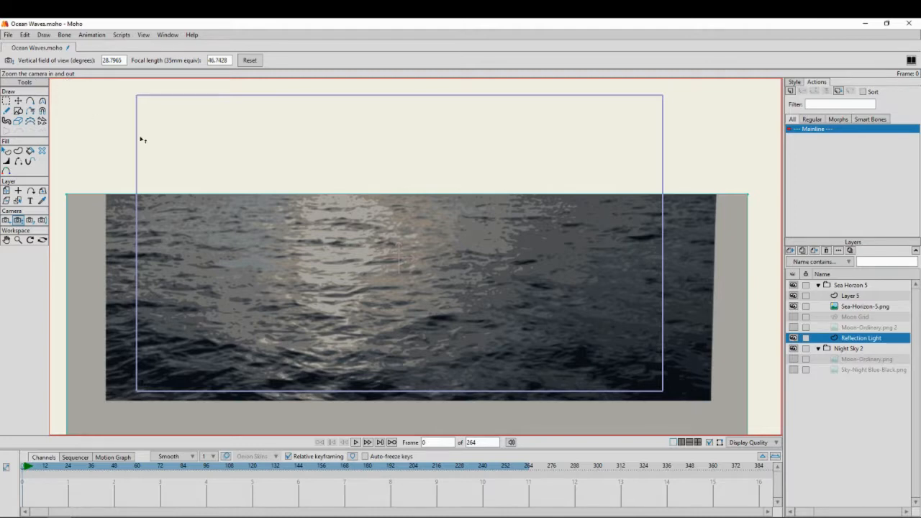
left_click(843, 308)
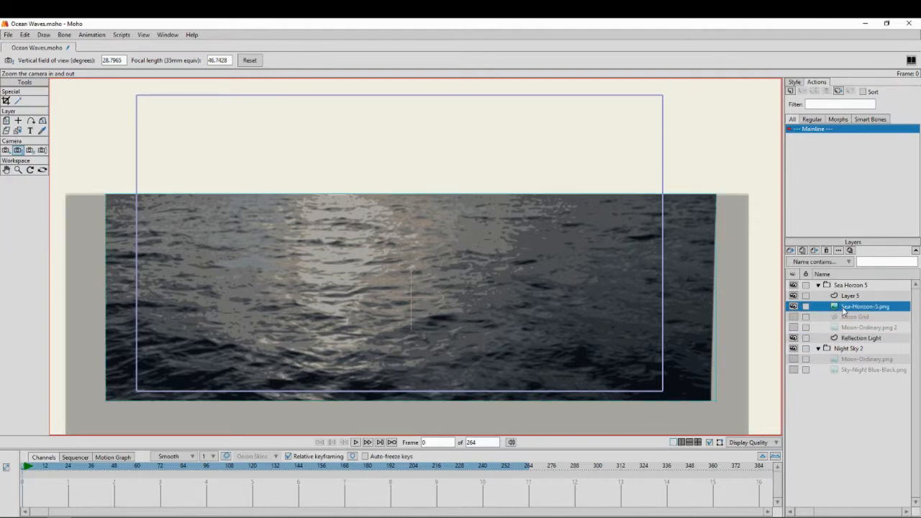
left_click(790, 250)
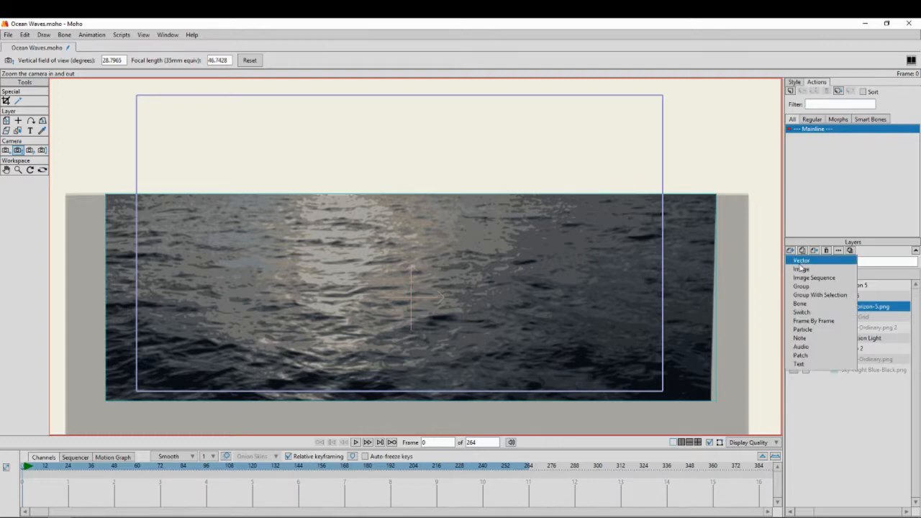
left_click(801, 261)
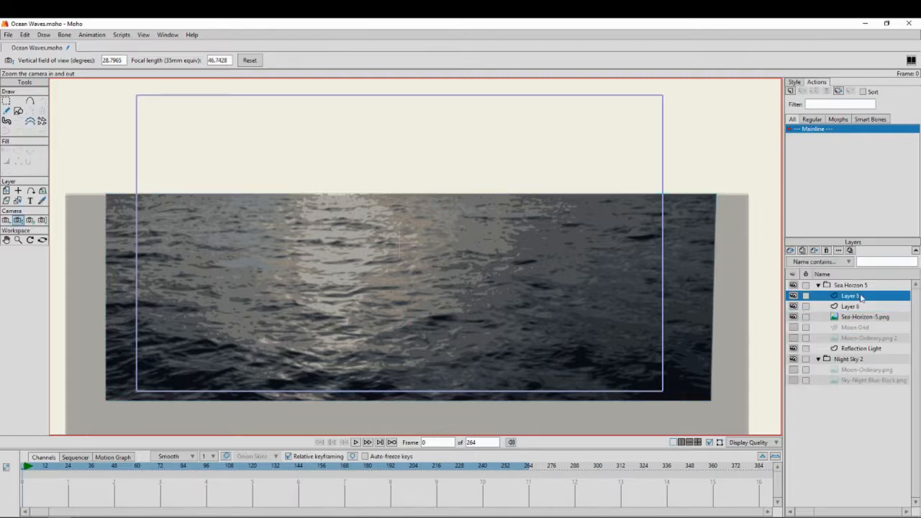
left_click(826, 251)
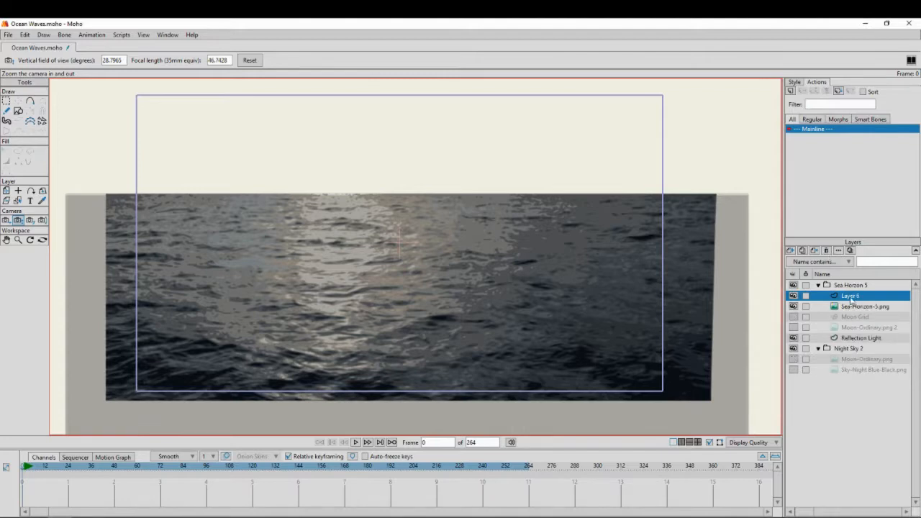
Rename the new vector layer in the Sea Horizon 5 group to Sea Grid
scroll(489, 235, "down", 5)
scroll(491, 235, "up", 6)
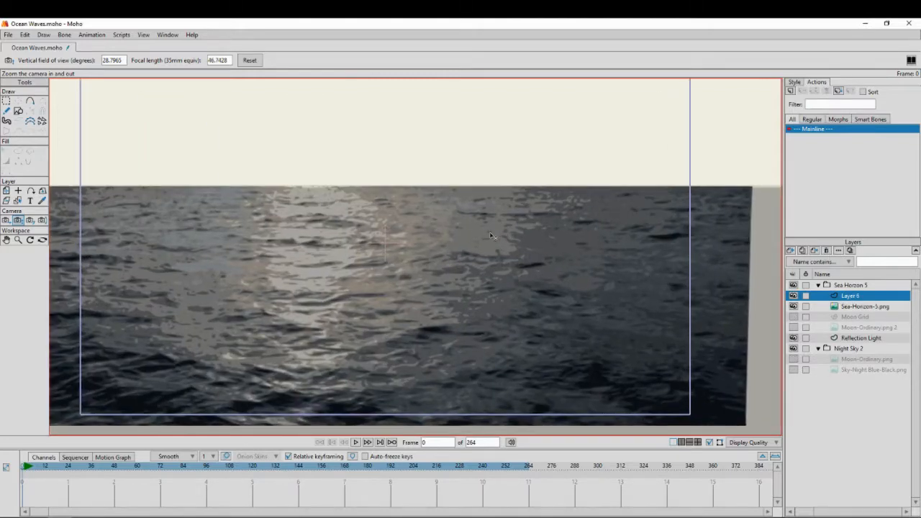
scroll(490, 235, "down", 2)
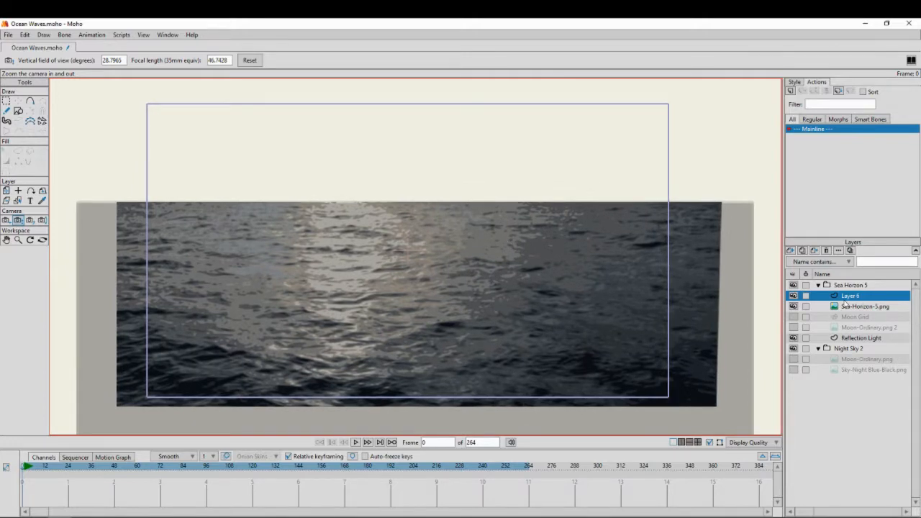
double_click(844, 301)
type("S")
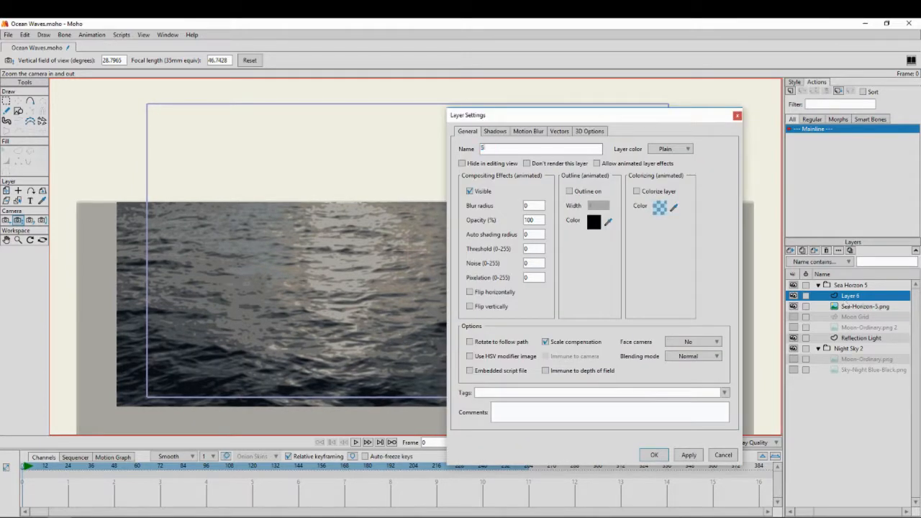
type("ea Grid")
key("Return")
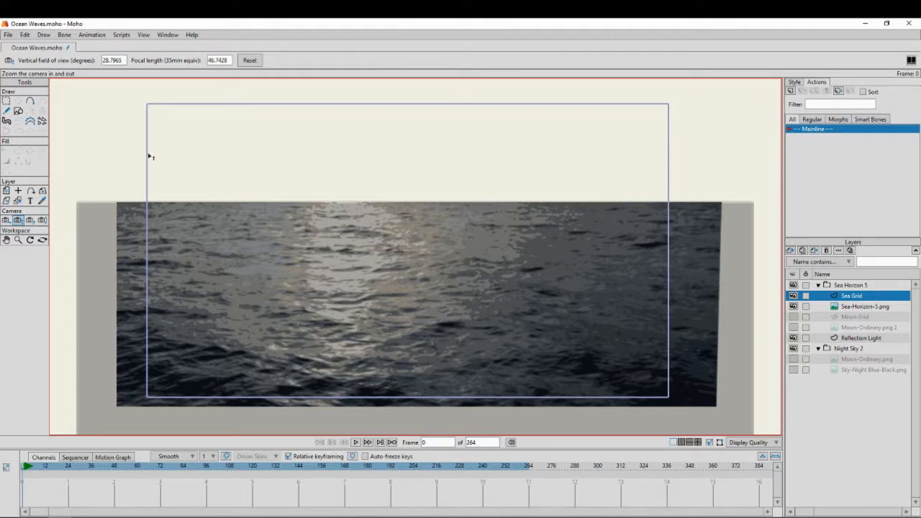
Draw a grid shape, 15 horizontal by 20 vertical, over the whole sea image and narrow its far edge with Perspective Points
left_click(18, 111)
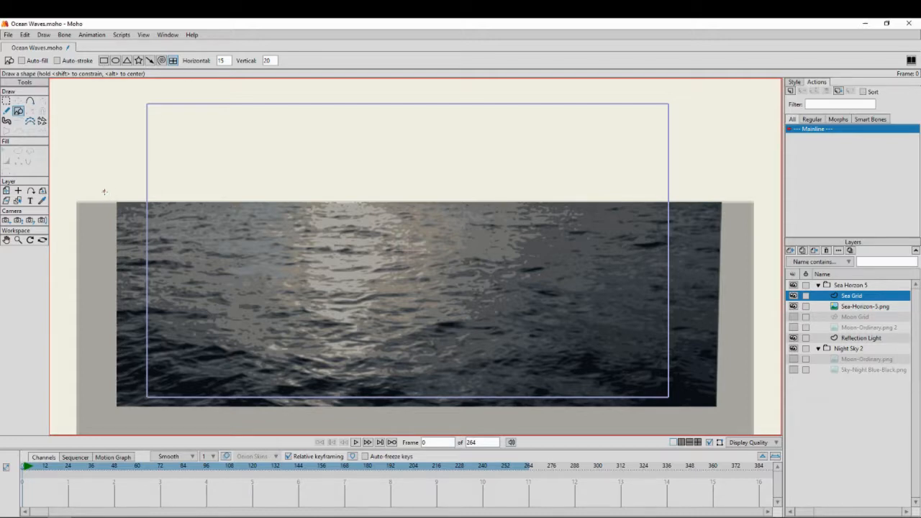
mouse_move(104, 192)
left_mouse_down()
mouse_move(142, 242)
mouse_move(325, 298)
mouse_move(498, 318)
mouse_move(655, 367)
mouse_move(733, 405)
mouse_move(732, 419)
left_mouse_up()
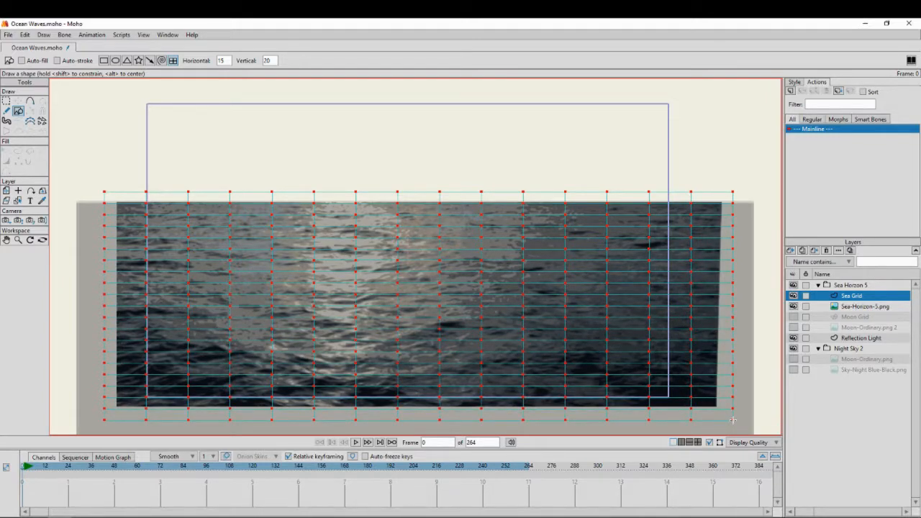
left_click_drag(732, 420, 733, 420)
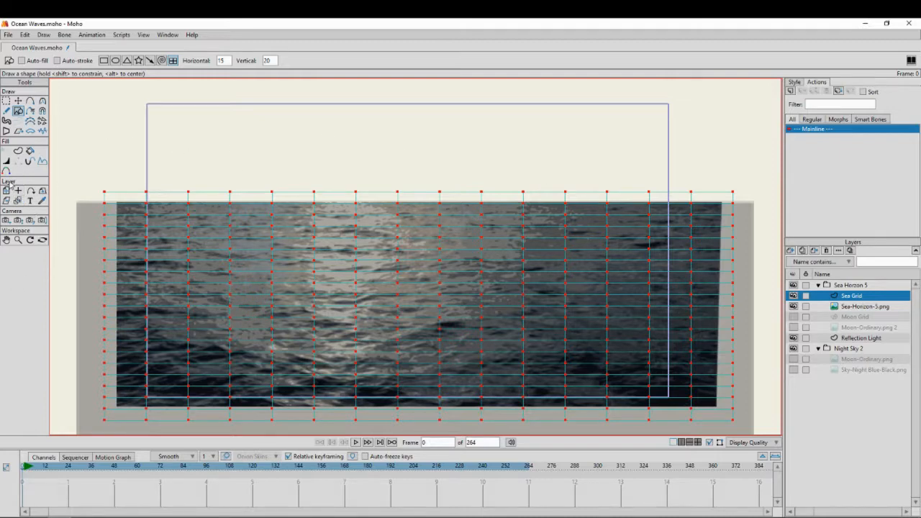
left_click(6, 131)
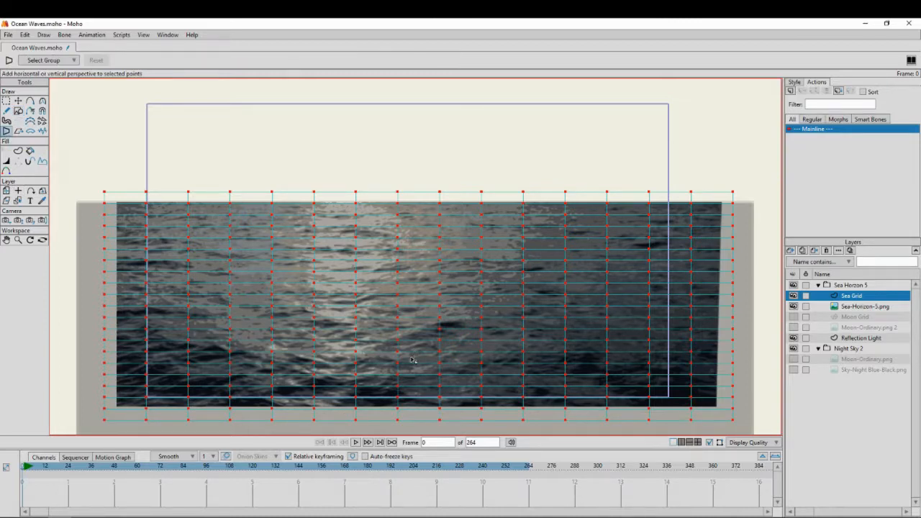
left_click_drag(412, 360, 408, 227)
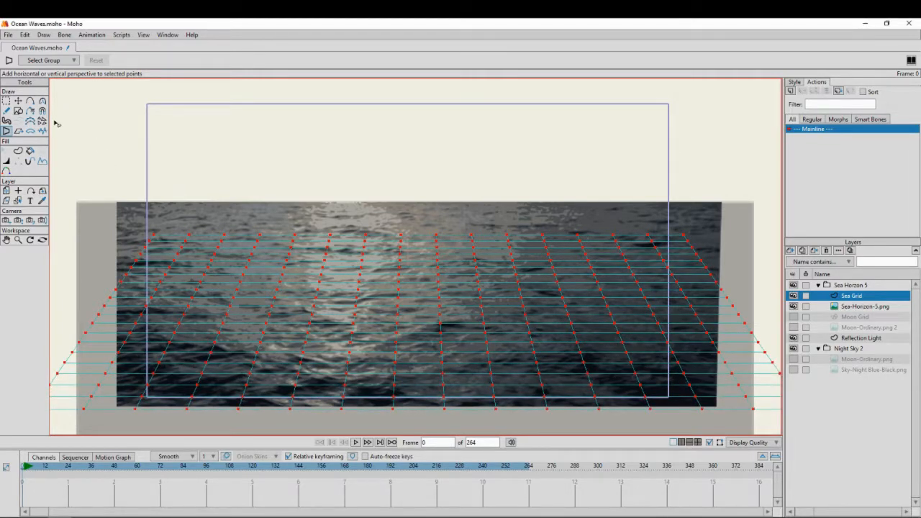
Enlarge the perspective grid and move it so its narrow edge sits just above the sea's horizon
left_click(18, 101)
scroll(381, 252, "down", 2)
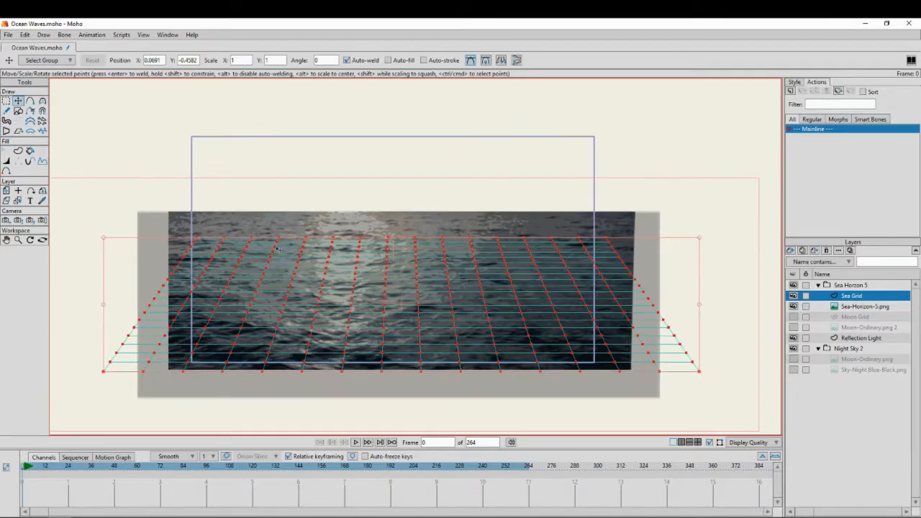
left_click_drag(107, 238, 58, 206)
left_click_drag(360, 276, 408, 269)
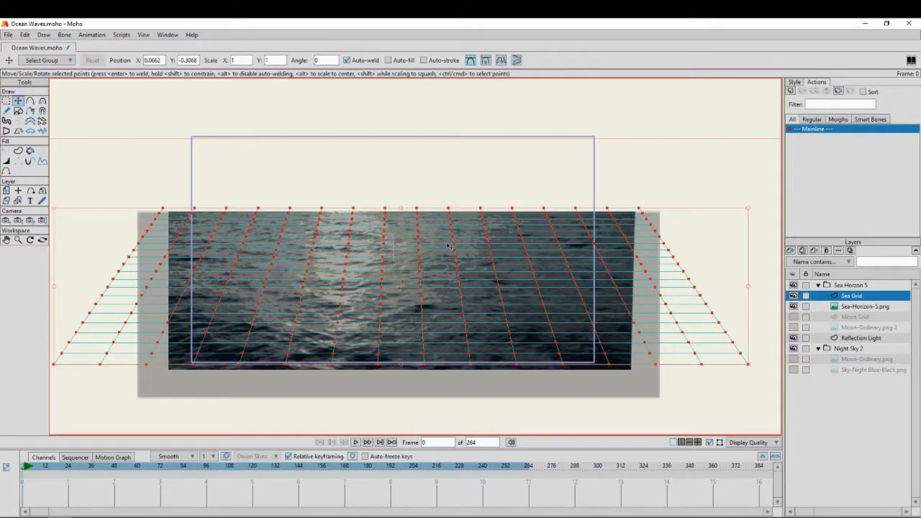
Stretch the grid's wide edge downward until it extends slightly past the lower edge of the sea image
scroll(415, 241, "up", 5)
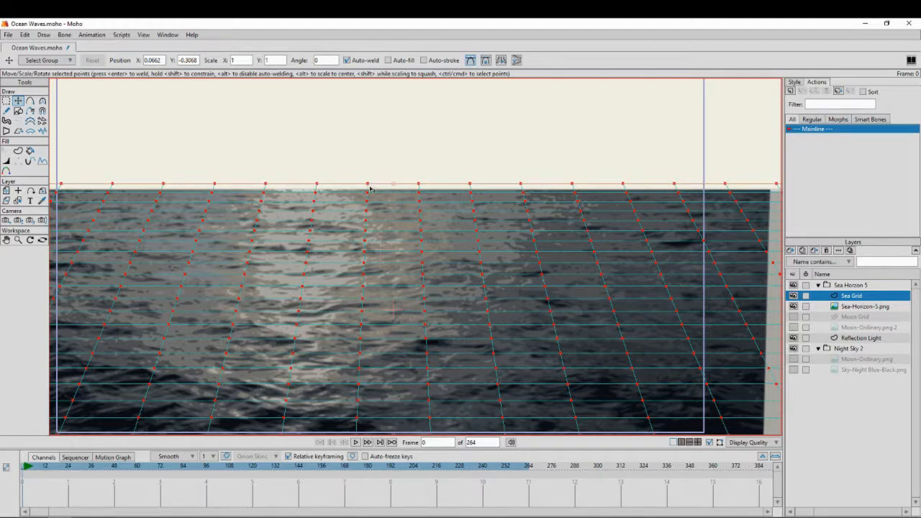
scroll(369, 193, "down", 5)
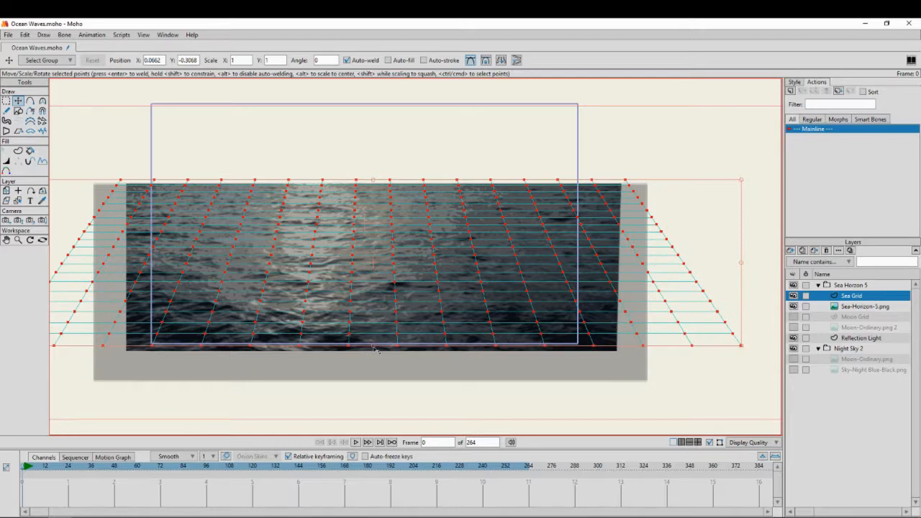
left_click_drag(374, 348, 377, 359)
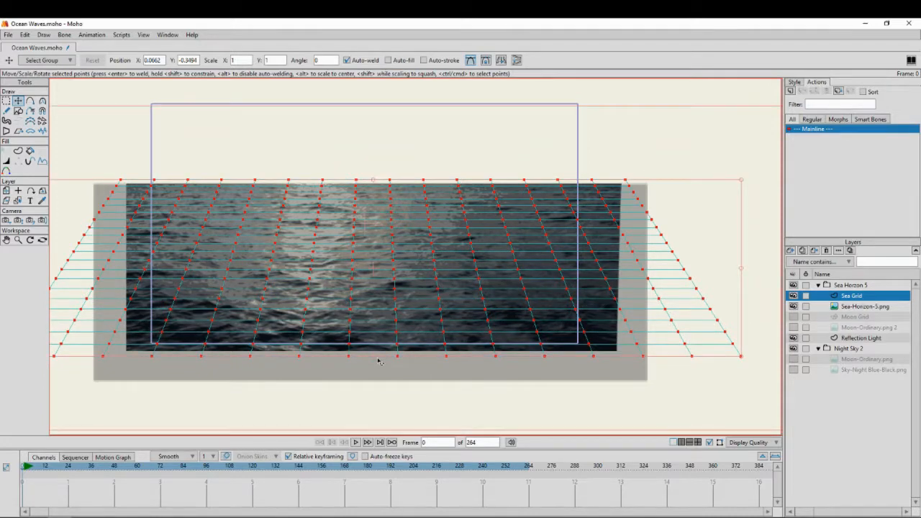
scroll(276, 296, "down", 1)
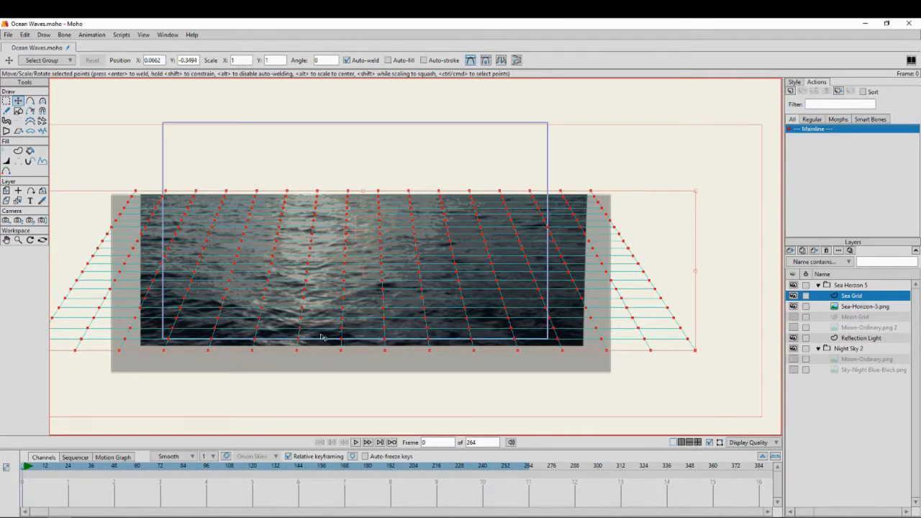
Convert the grid with Triangulate 2D Mesh and check in the Sea Grid layer settings that the layer is not rendered
scroll(317, 350, "up", 1)
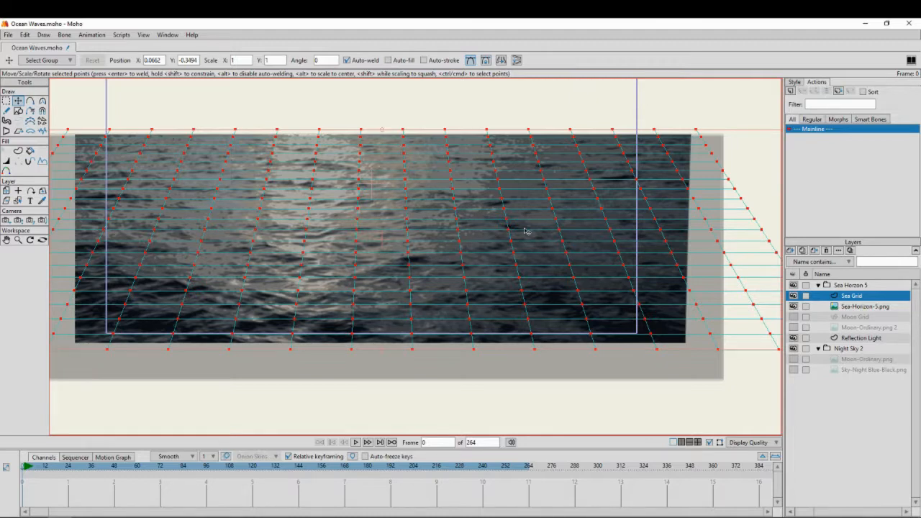
scroll(539, 230, "down", 1)
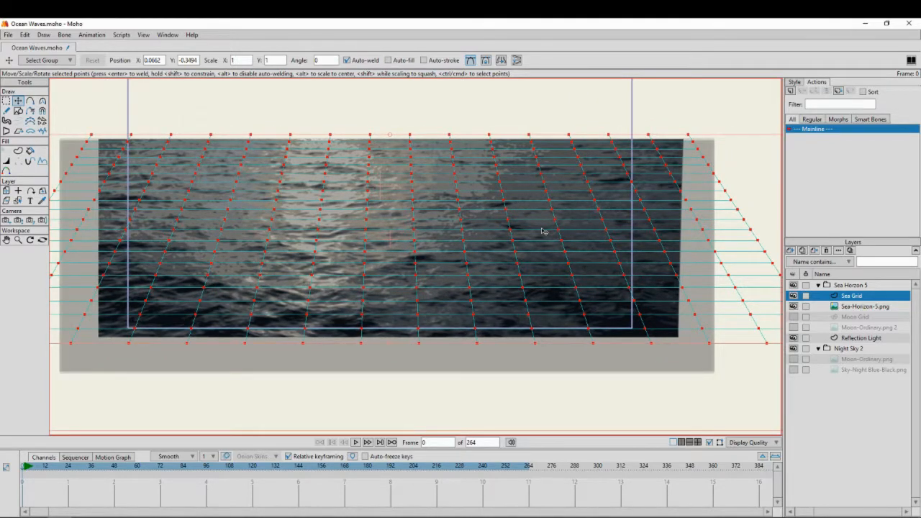
left_click(44, 34)
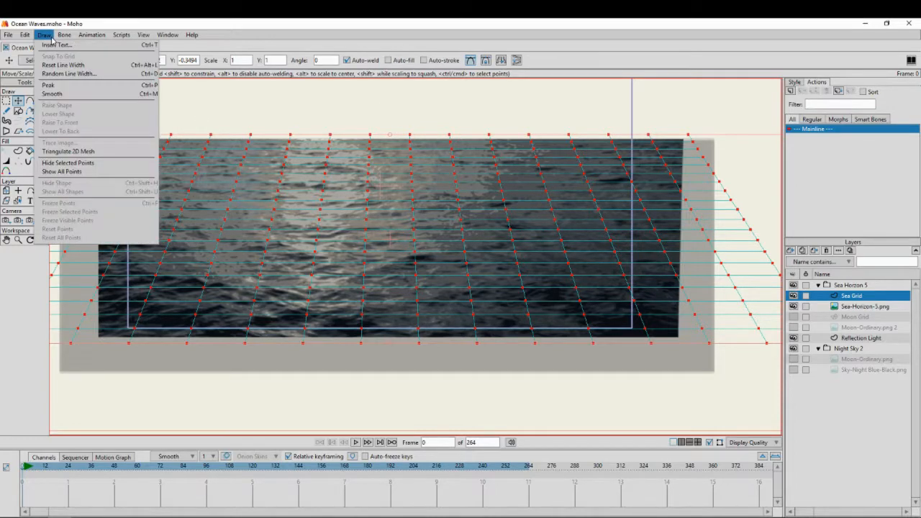
left_click(82, 153)
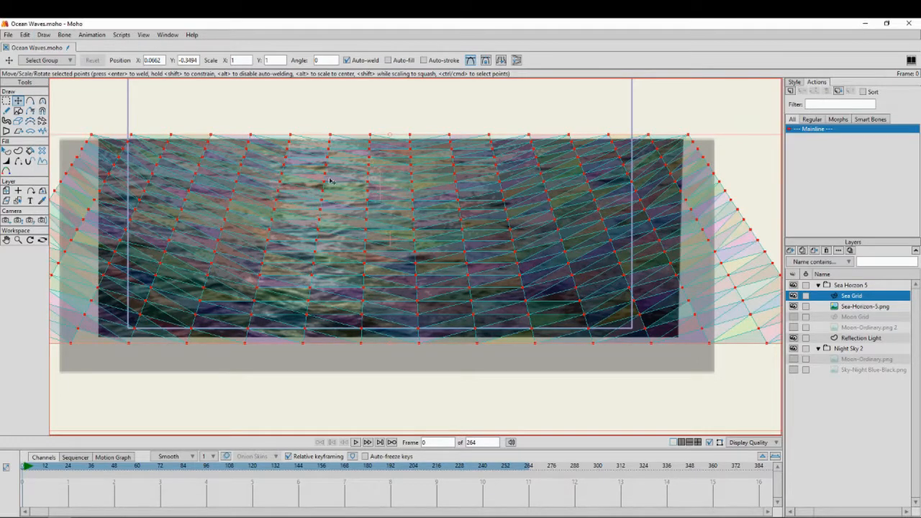
double_click(852, 295)
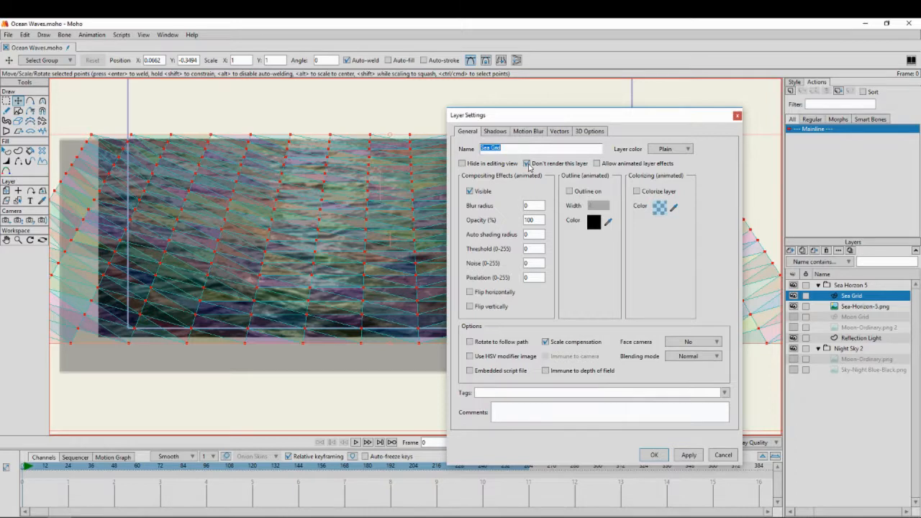
left_click(657, 456)
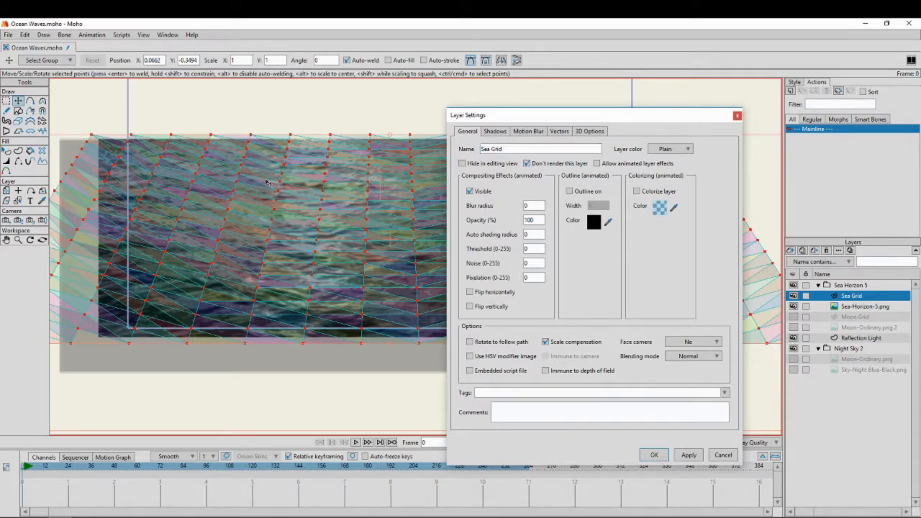
Render a preview of the current frame with the Sea Grid layer excluded from rendering
left_click(655, 455)
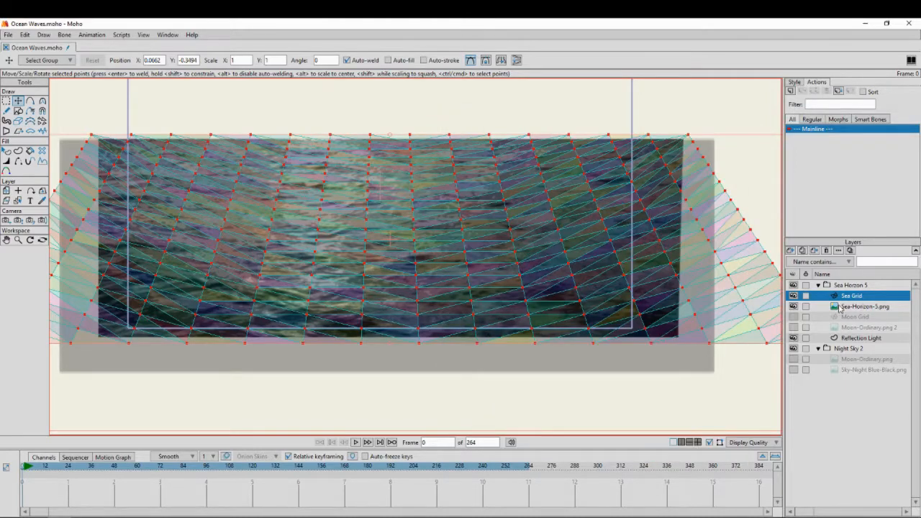
left_click(8, 34)
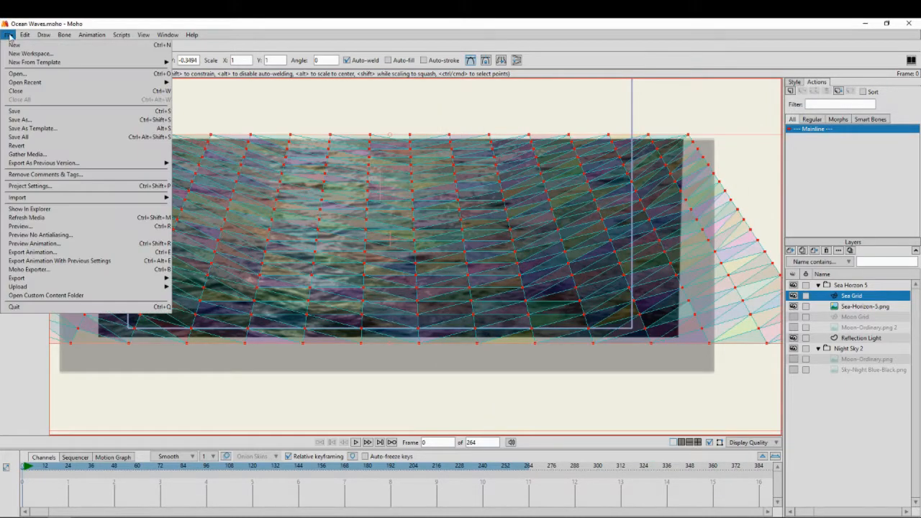
left_click(29, 228)
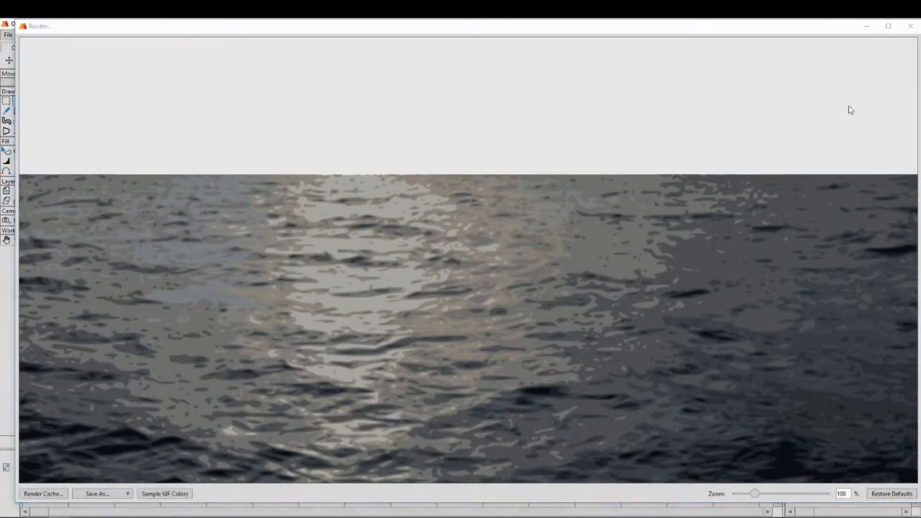
left_click(911, 24)
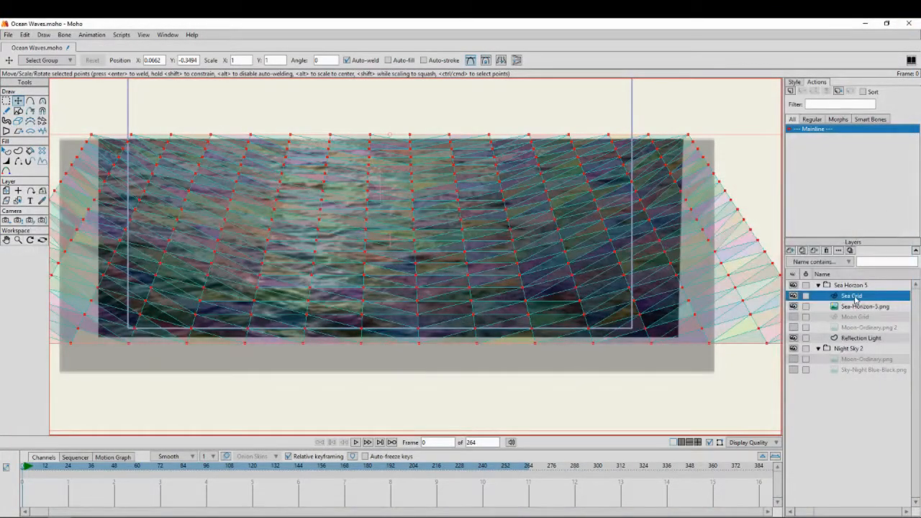
Preview the frame with Don't render this layer turned off for Sea Grid, and re-enable that option
double_click(854, 296)
left_click(528, 164)
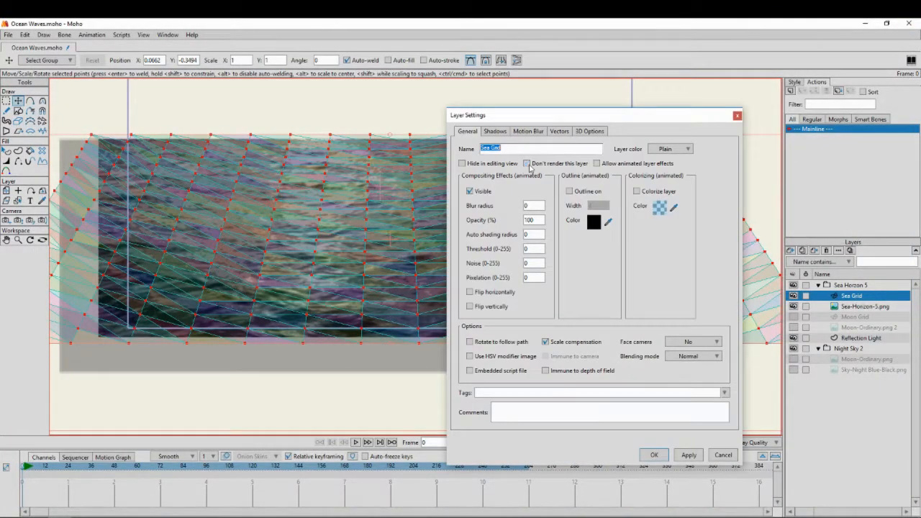
left_click(654, 455)
left_click(9, 35)
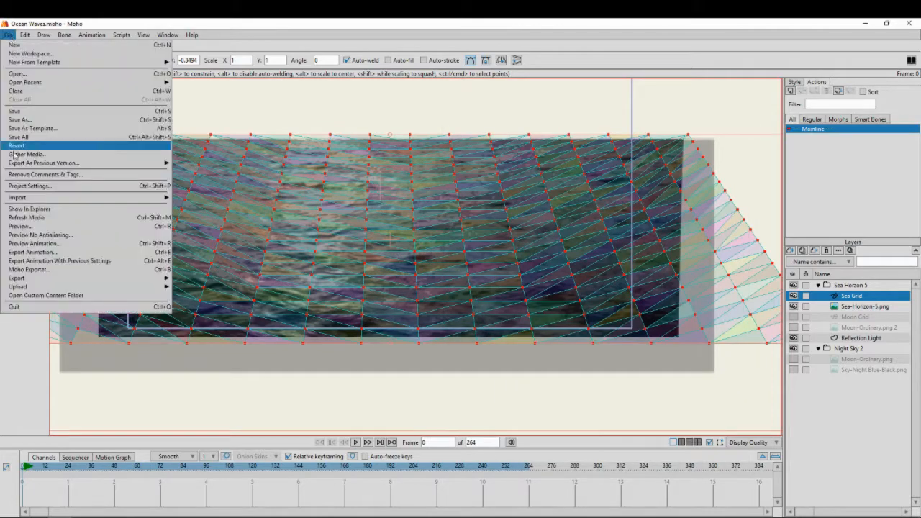
left_click(45, 226)
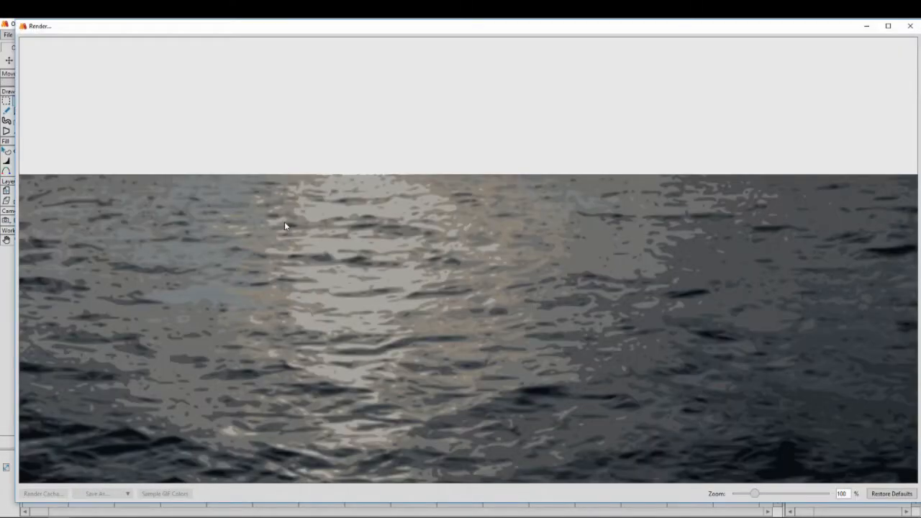
left_click(916, 27)
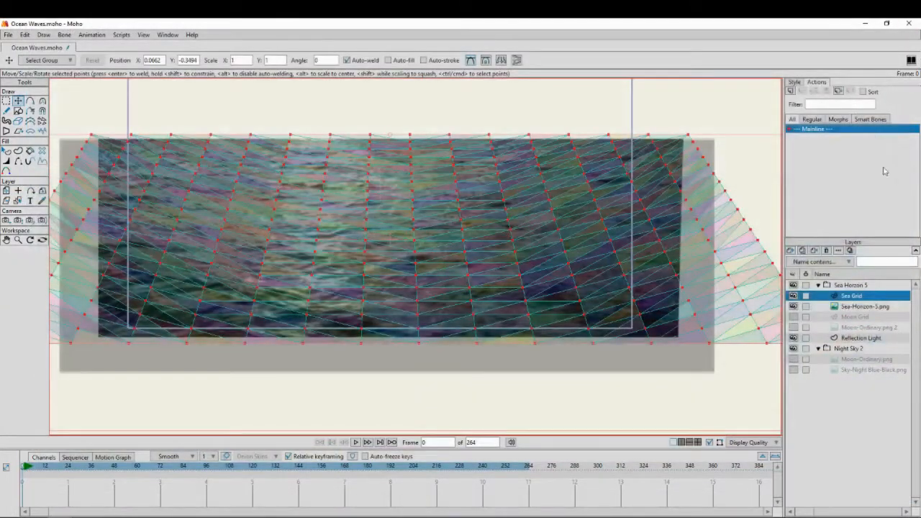
double_click(853, 295)
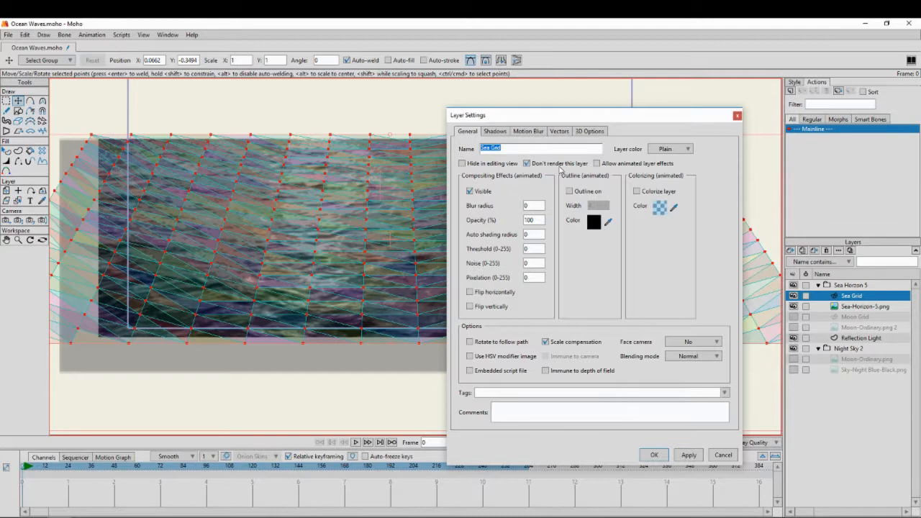
left_click(655, 454)
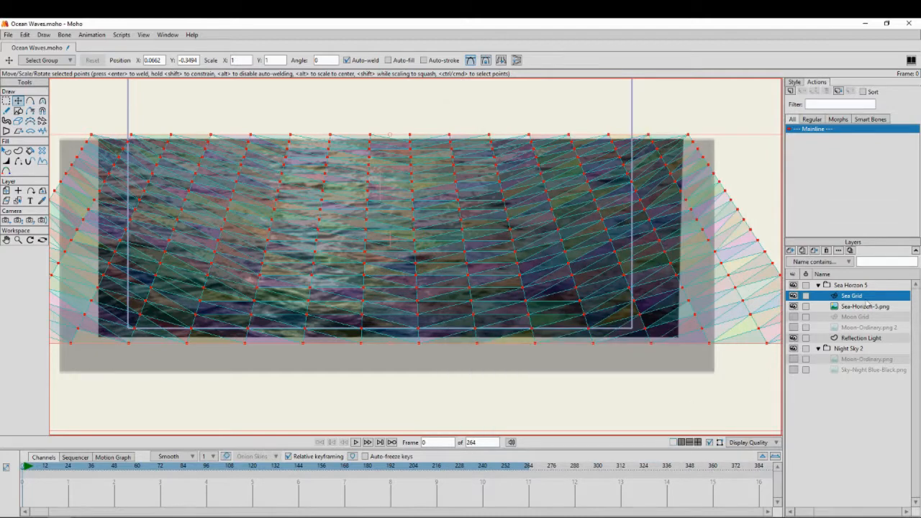
Hide the Sea Grid layer so its coloured fills no longer cover the sea image
left_click(793, 296)
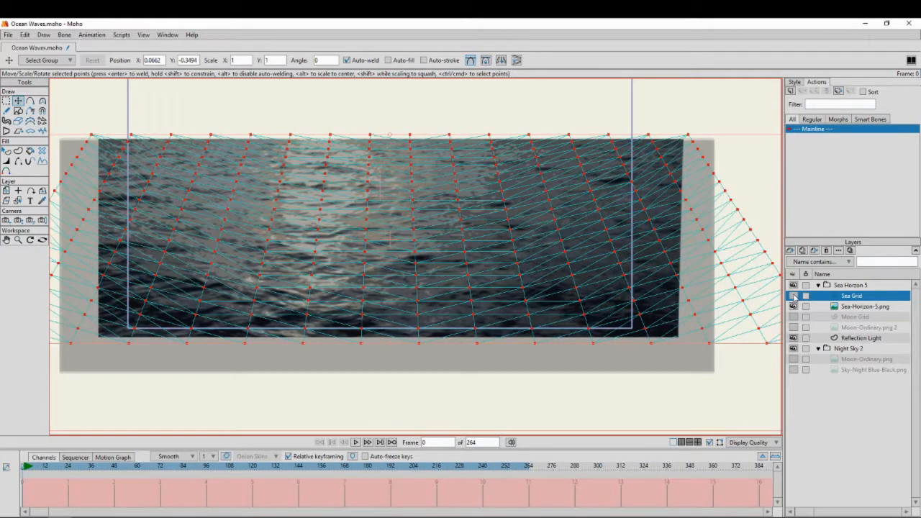
left_click(794, 296)
left_click(793, 295)
scroll(332, 198, "down", 1)
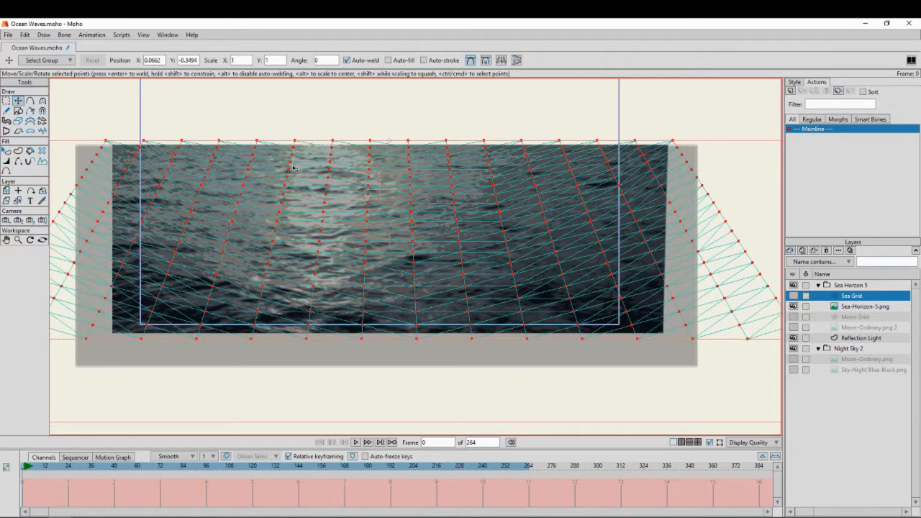
Set Sea Grid as the smart warp layer in the image settings of the Sea-Horizon-5.png layer
double_click(863, 308)
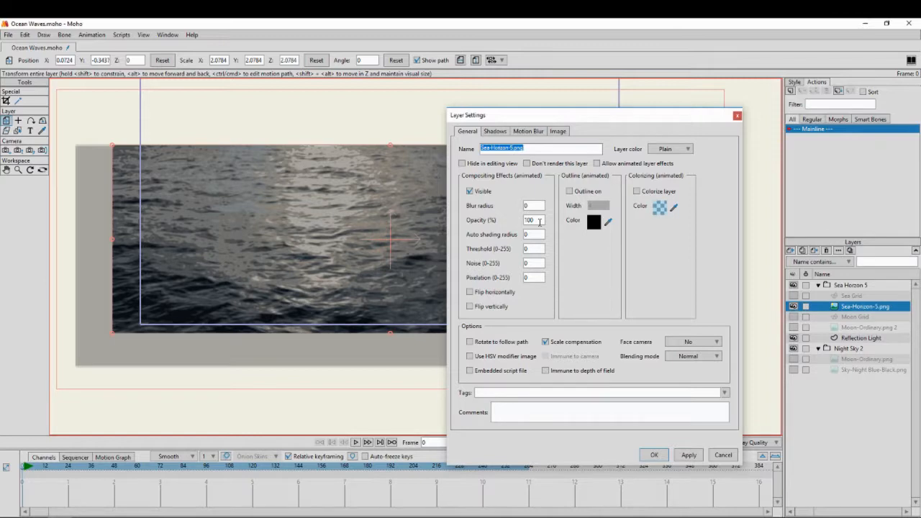
left_click(558, 131)
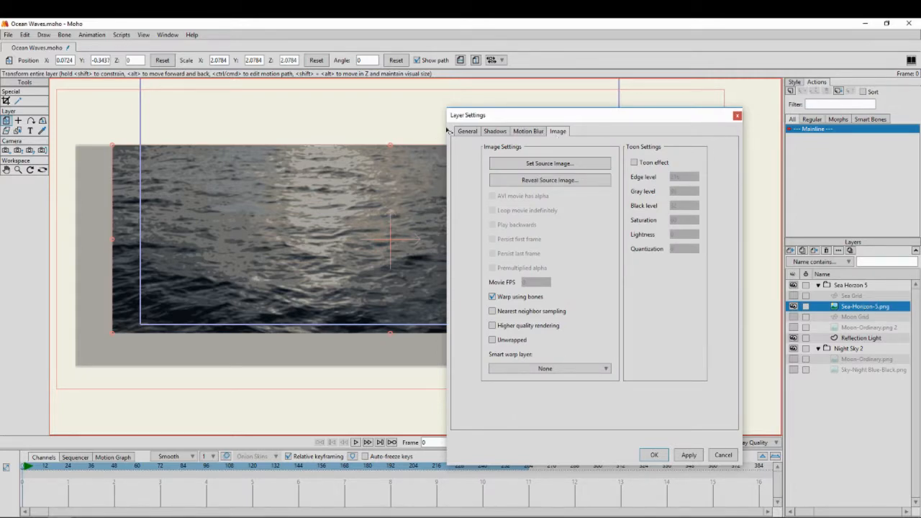
left_click(531, 368)
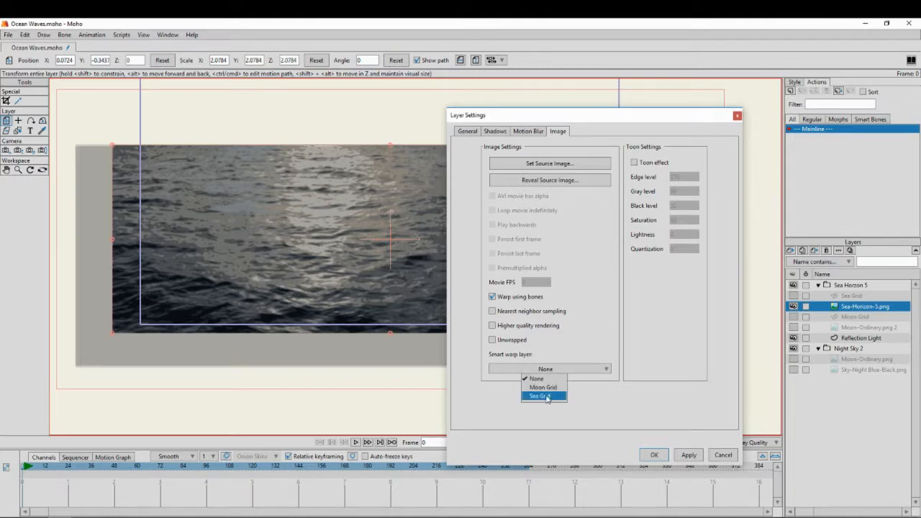
left_click(547, 396)
left_click(654, 456)
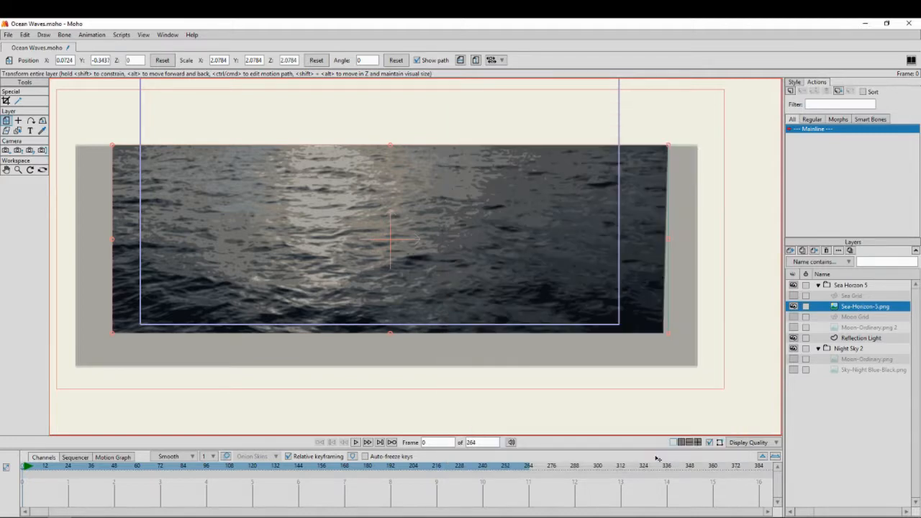
Select the Sea Grid mesh points in the first rows below the horizon edge, leaving the outermost row unselected
left_click(835, 296)
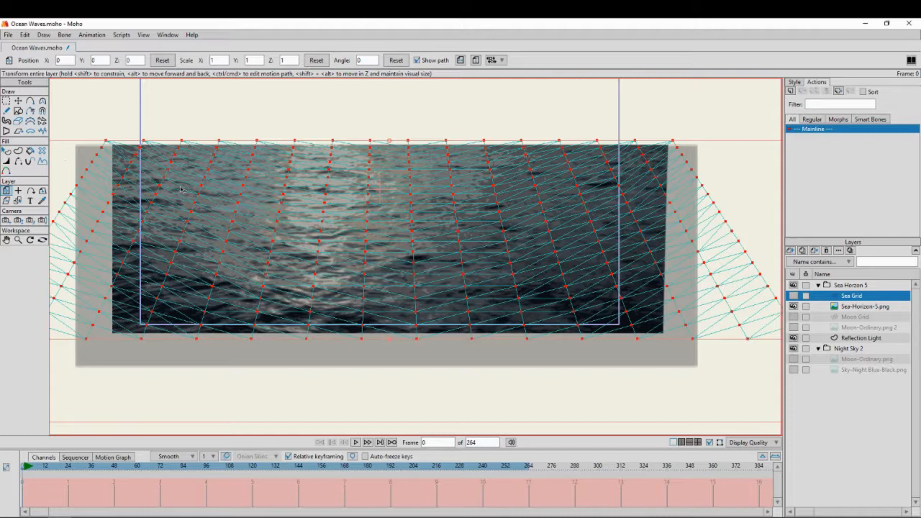
left_click(12, 101)
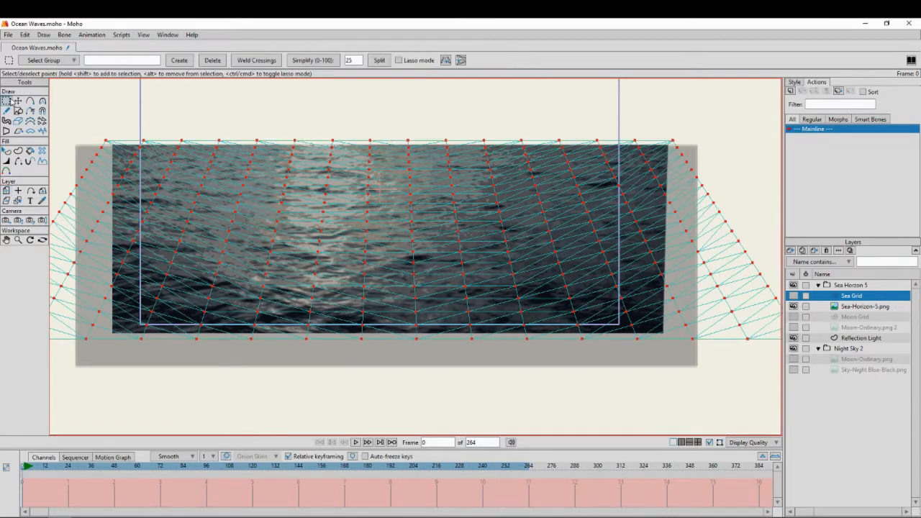
left_click(146, 120)
scroll(161, 123, "down", 1)
left_click_drag(170, 117, 197, 130)
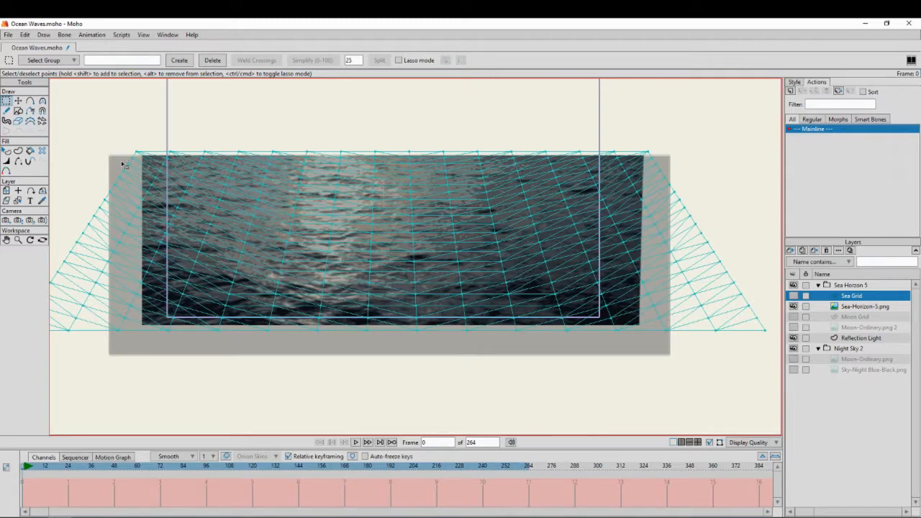
left_click_drag(67, 160, 739, 196)
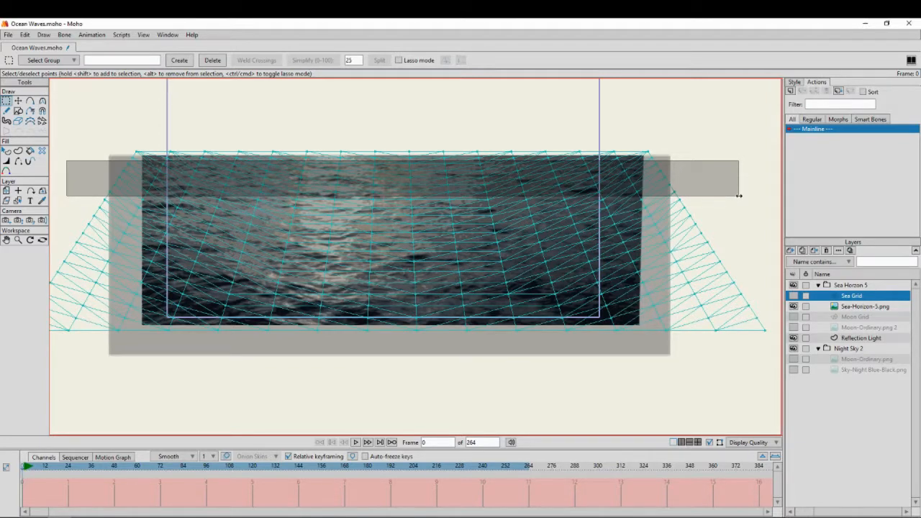
left_click_drag(739, 196, 740, 197)
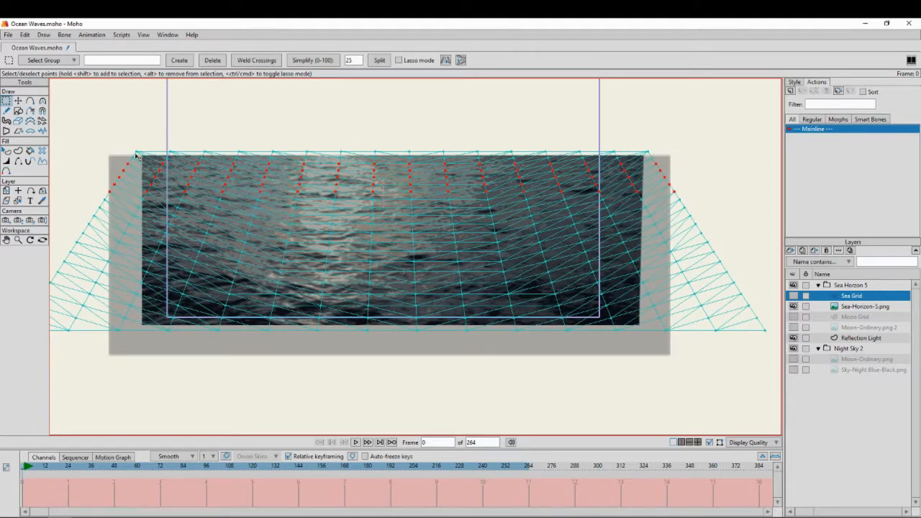
Apply the Wavy warp script to the selected mesh points with 72 frames duration, frequency 1 and constant amplitude
scroll(398, 154, "up", 2)
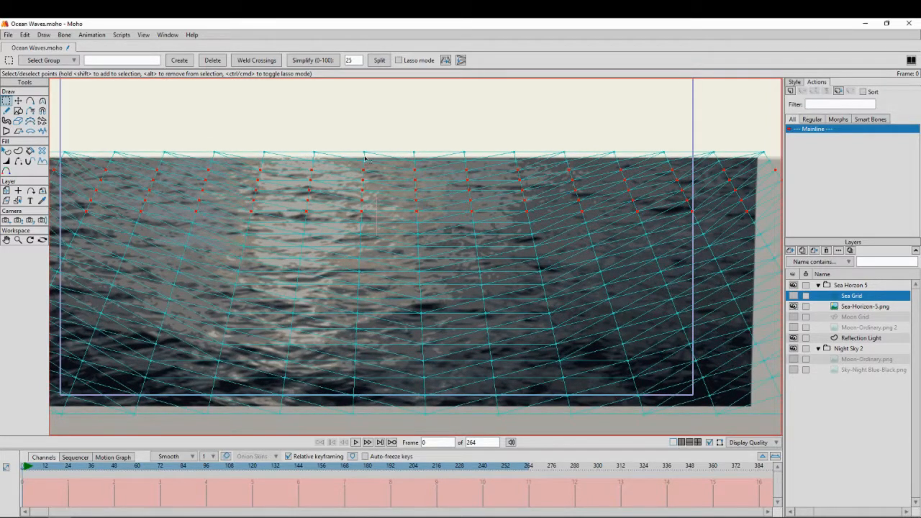
scroll(366, 158, "down", 1)
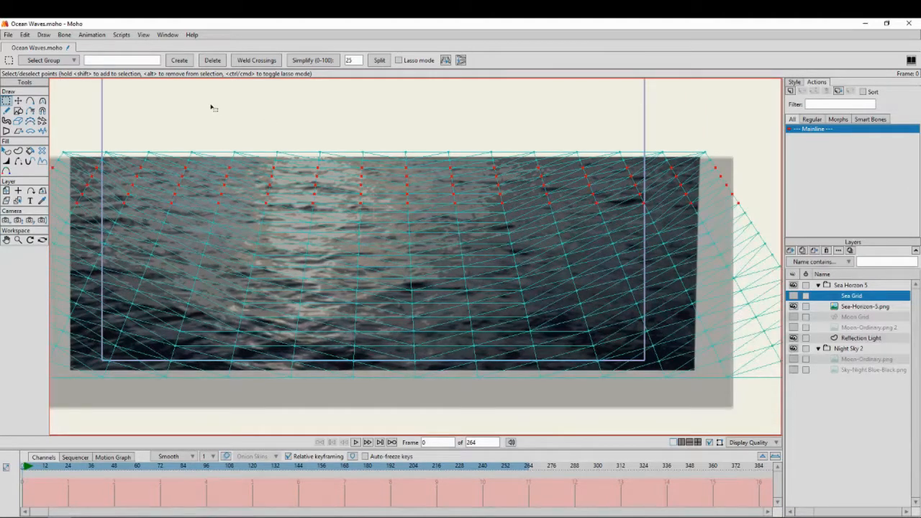
left_click(121, 34)
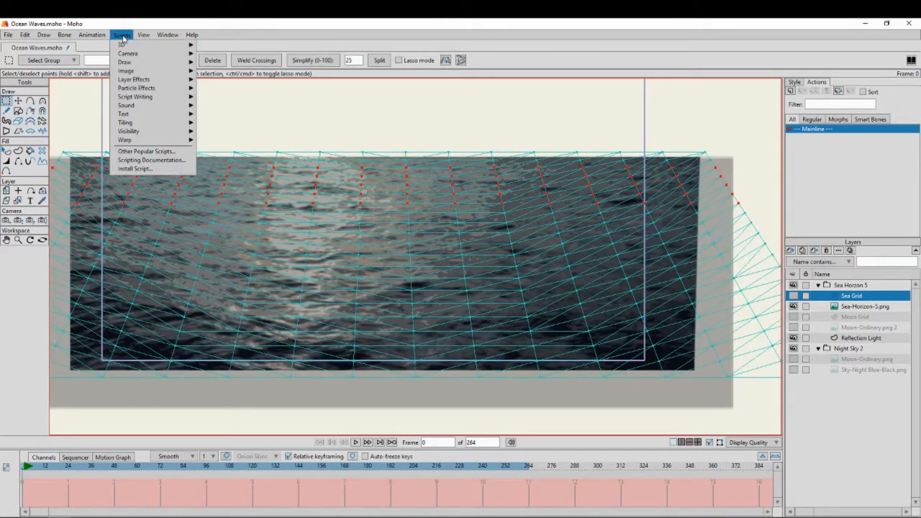
mouse_move(141, 140)
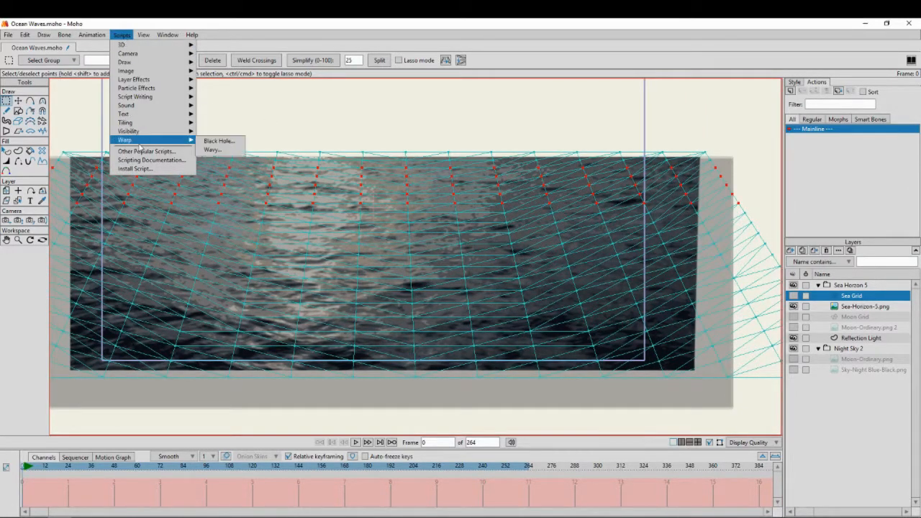
left_click(212, 149)
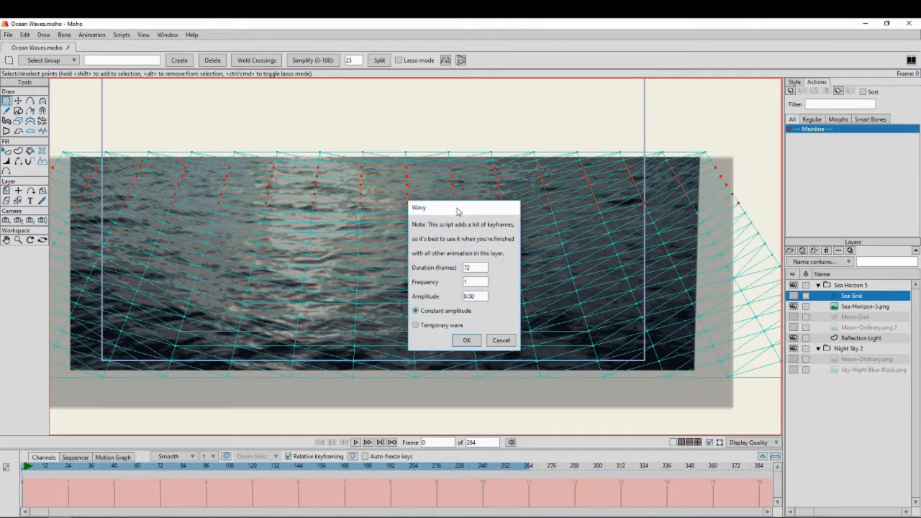
left_click_drag(457, 211, 535, 147)
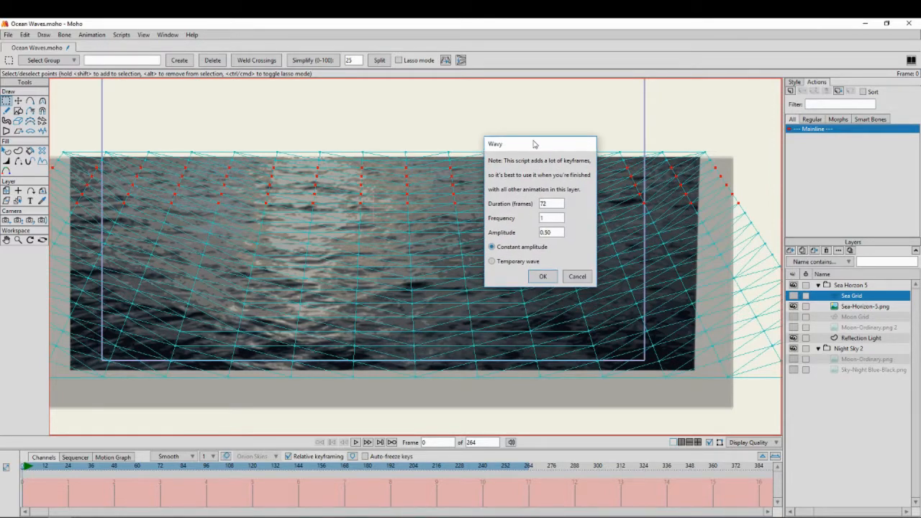
left_click(556, 230)
left_click(543, 276)
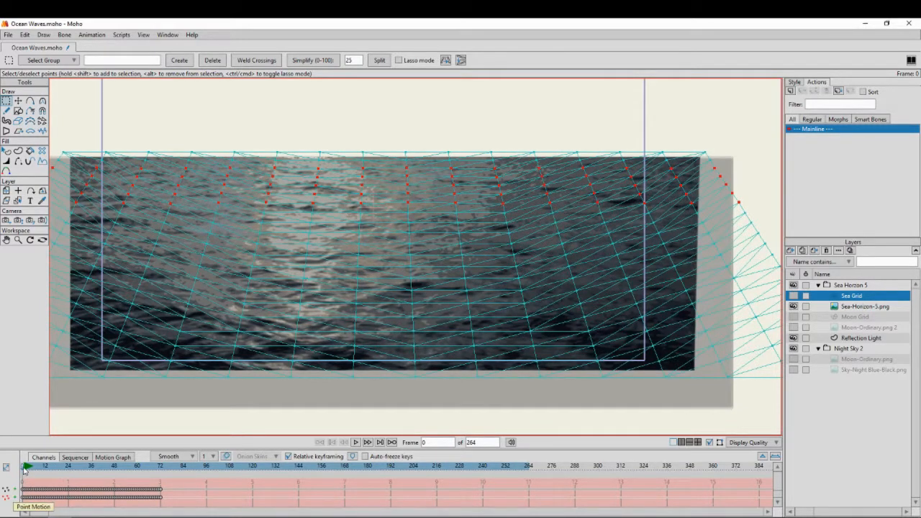
Enlarge the timeline area, play back the wave motion to check it, and return to frame 0
mouse_move(25, 469)
left_mouse_down()
mouse_move(77, 470)
mouse_move(21, 469)
left_mouse_up()
left_click_drag(138, 449, 153, 401)
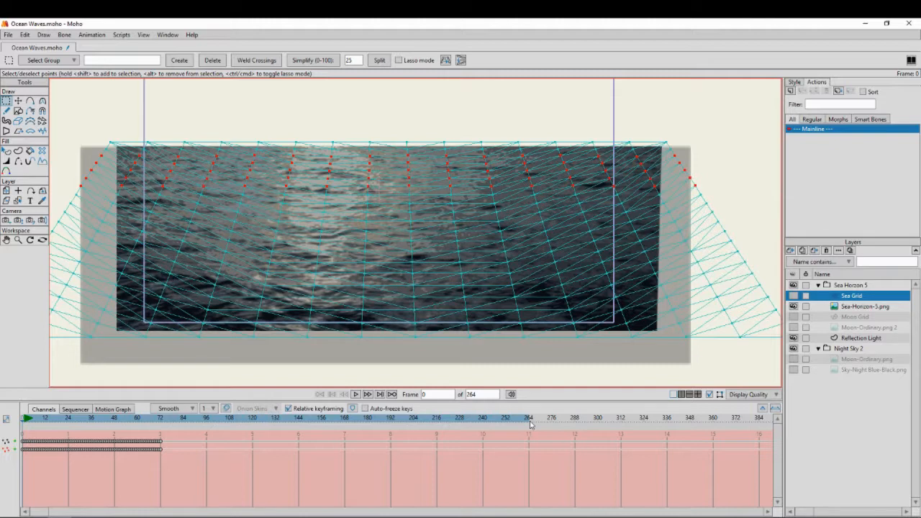
left_click(26, 418)
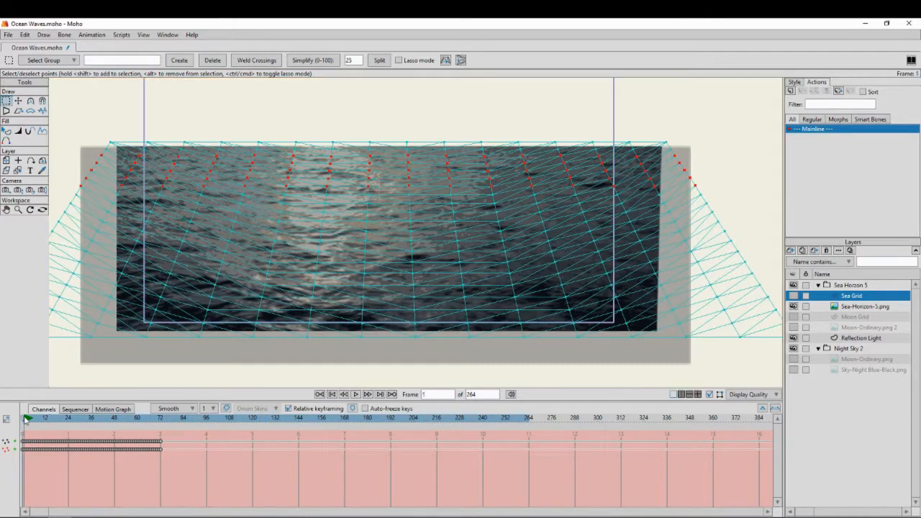
mouse_move(25, 420)
left_mouse_down()
mouse_move(96, 425)
mouse_move(21, 426)
left_mouse_up()
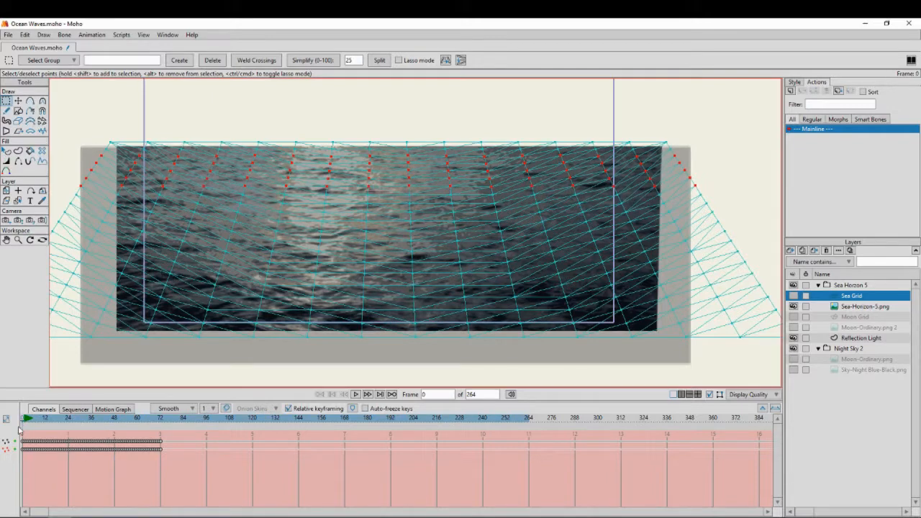
left_click(355, 395)
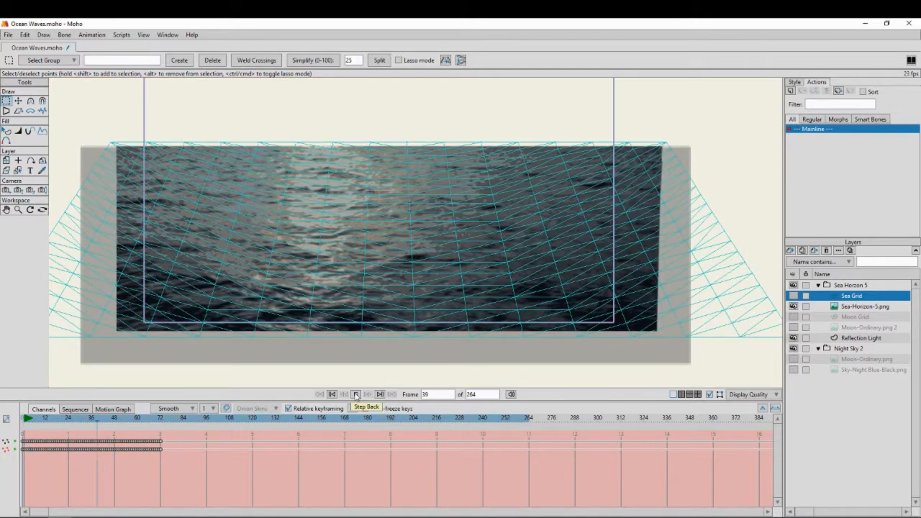
left_click(355, 395)
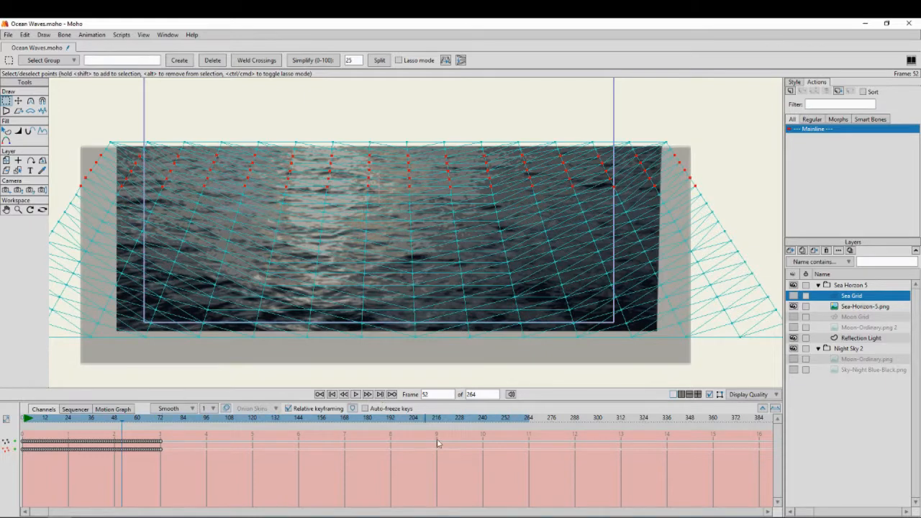
left_click_drag(75, 418, 17, 425)
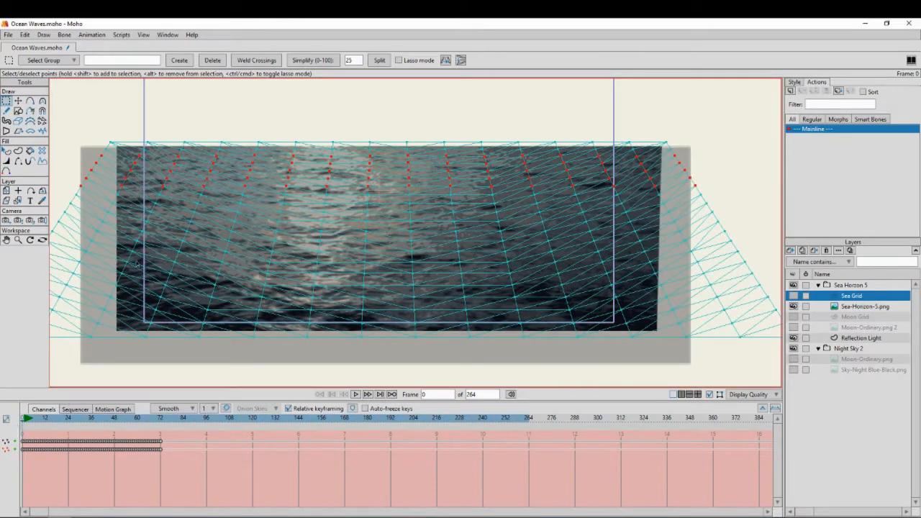
left_click_drag(252, 210, 292, 211)
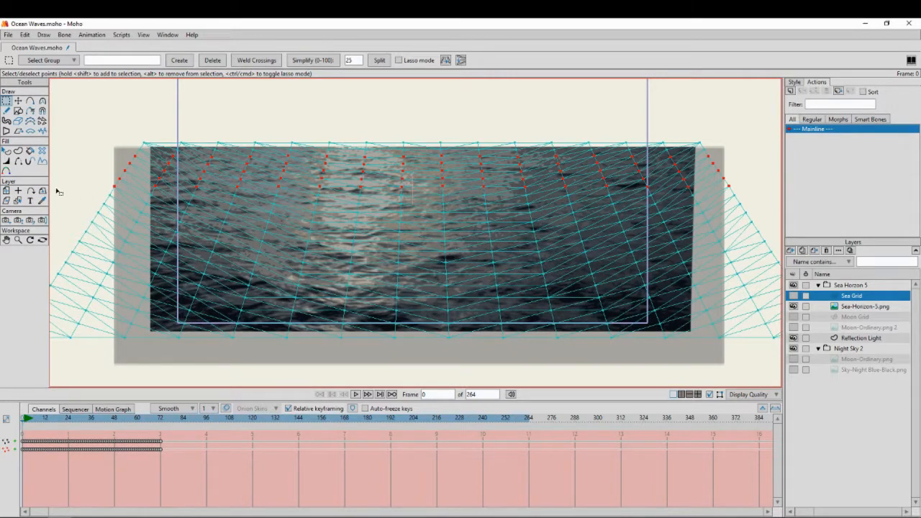
Apply the Wavy warp script to the middle rows of Sea Grid points with 72 frames duration, frequency 1 and constant amplitude 0.03
left_click_drag(56, 189, 783, 253)
left_click_drag(781, 253, 781, 253)
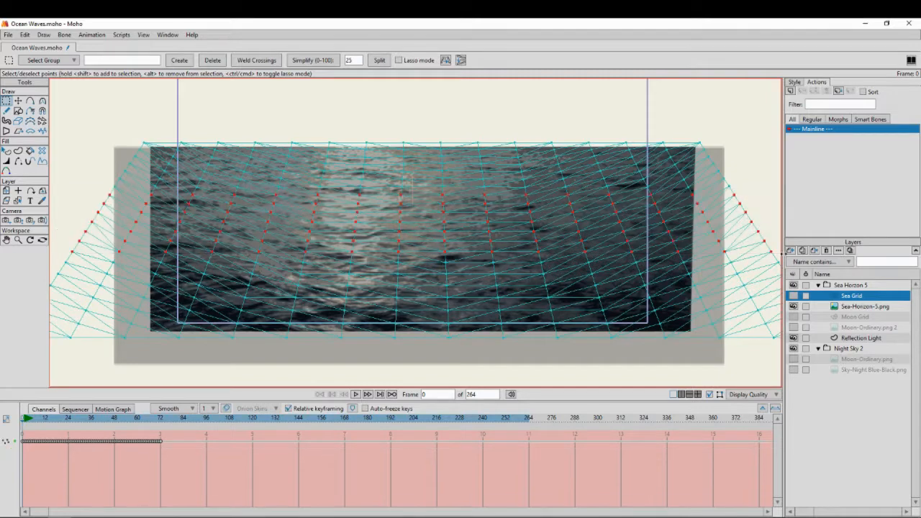
left_click(123, 35)
mouse_move(163, 141)
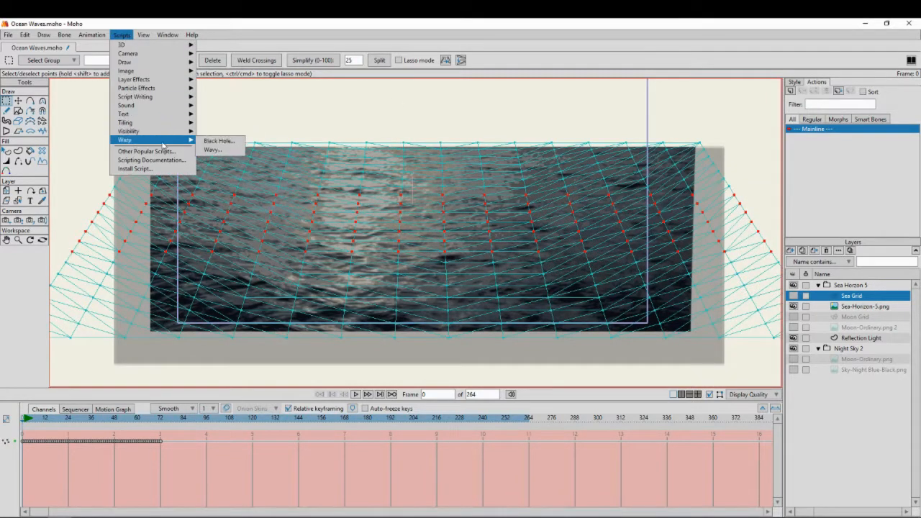
left_click(213, 150)
left_click(477, 295)
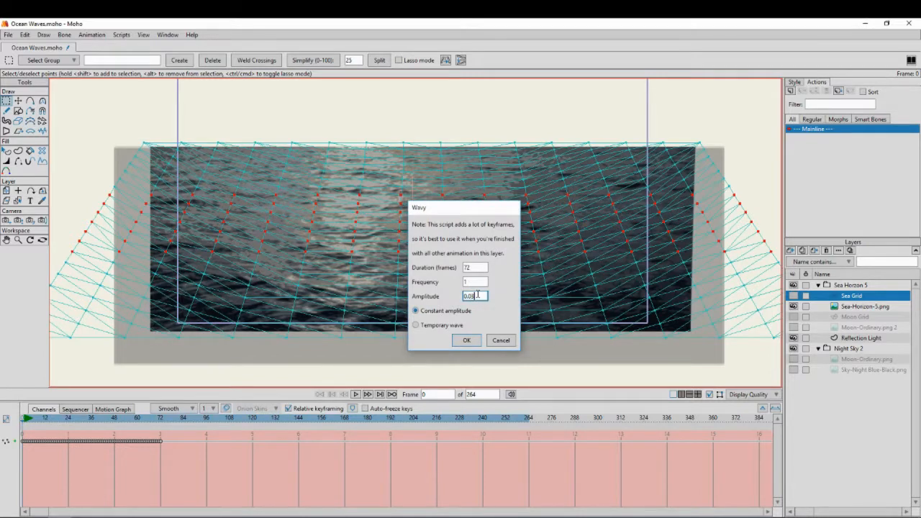
left_click(466, 340)
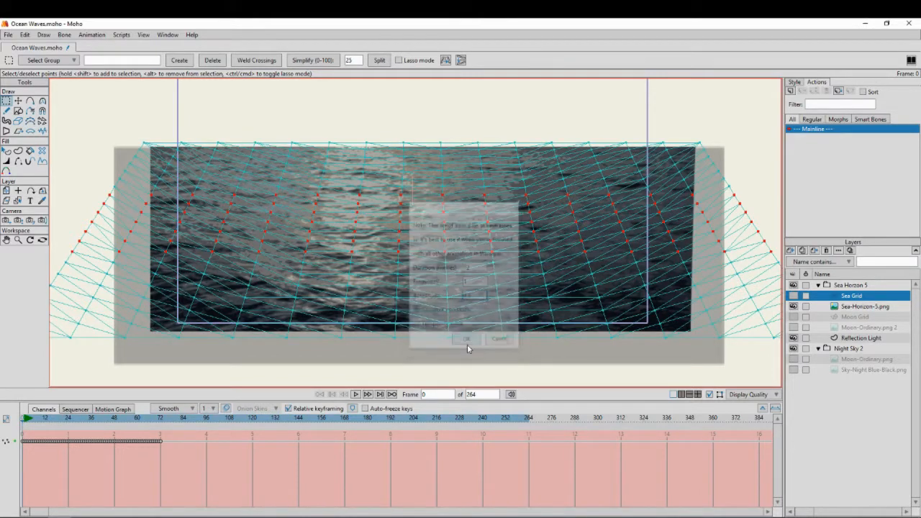
mouse_move(23, 422)
left_mouse_down()
mouse_move(52, 423)
mouse_move(24, 425)
left_mouse_up()
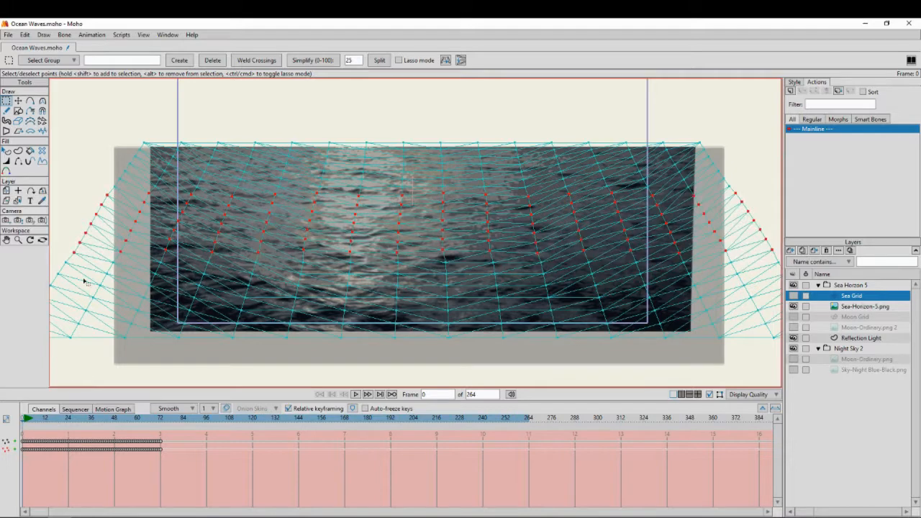
Apply the Wavy script to the lowest Sea Grid rows with 72 frames duration, frequency 1 and constant amplitude, and scrub through the motion to check it
left_click_drag(153, 251, 177, 235)
scroll(178, 235, "down", 1)
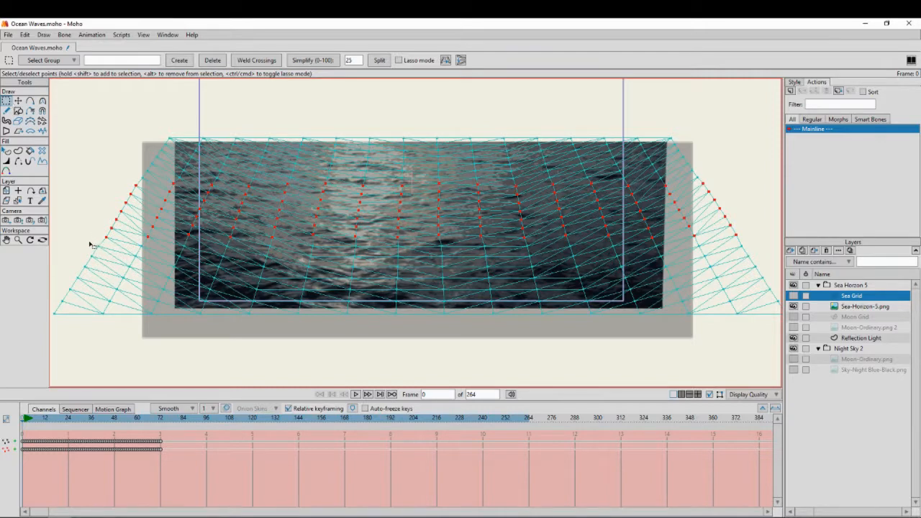
left_click_drag(58, 244, 807, 330)
left_click(121, 34)
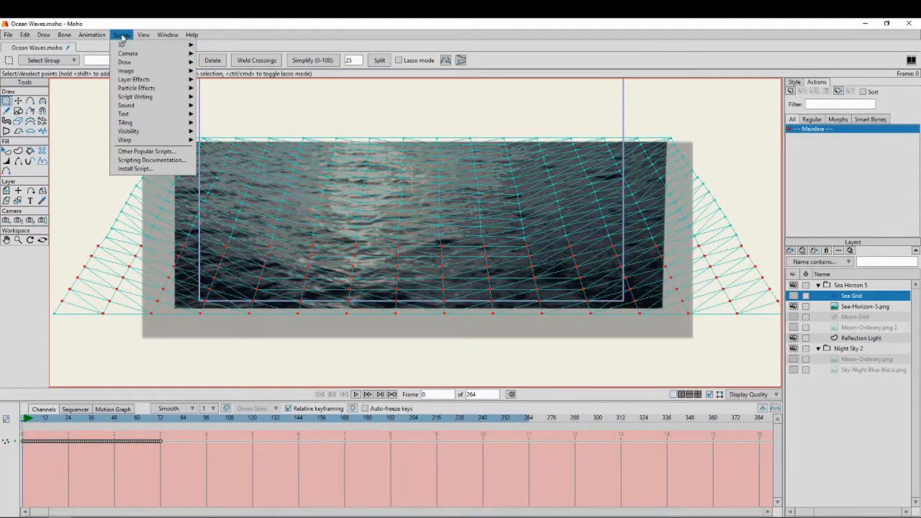
mouse_move(143, 141)
left_click(220, 152)
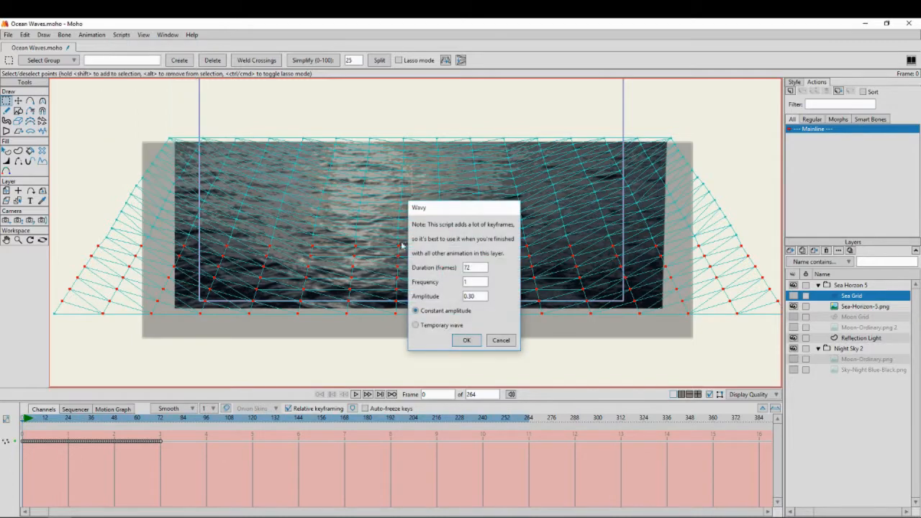
left_click(468, 296)
left_click(466, 341)
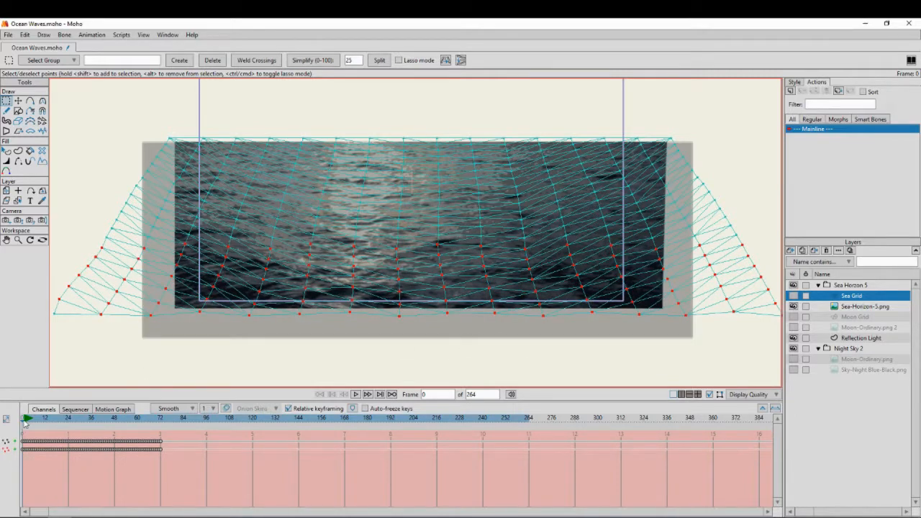
mouse_move(26, 419)
left_mouse_down()
mouse_move(89, 423)
mouse_move(80, 423)
left_mouse_up()
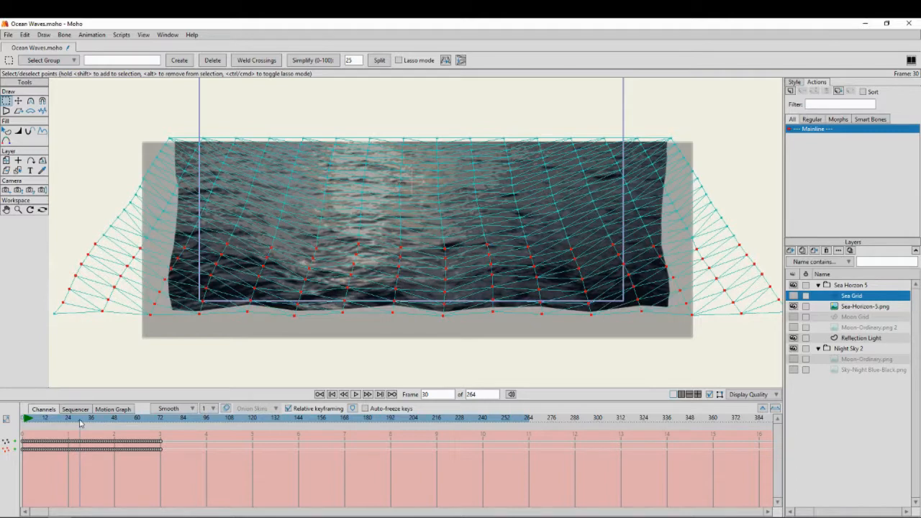
left_click_drag(80, 423, 19, 423)
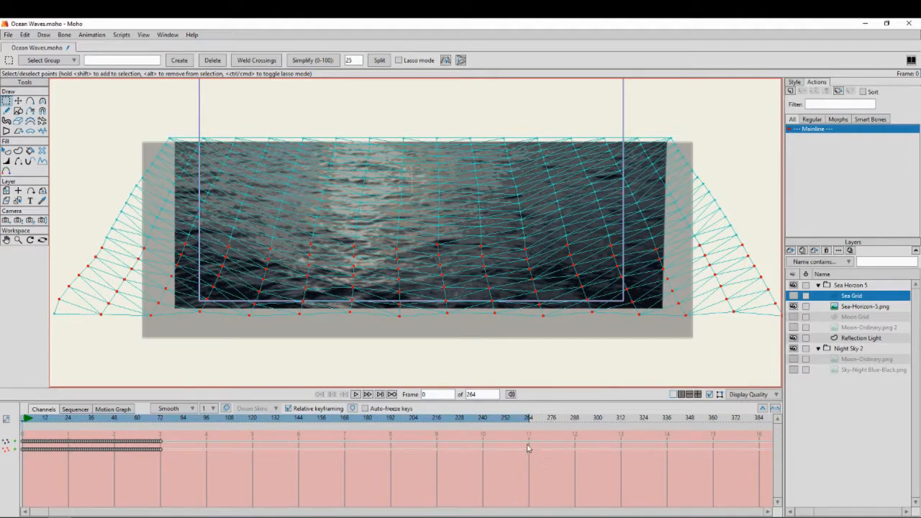
Stretch all Sea Grid wave keyframes to end at frame 264, play back the motion and return to frame 0
left_click_drag(215, 482, 17, 425)
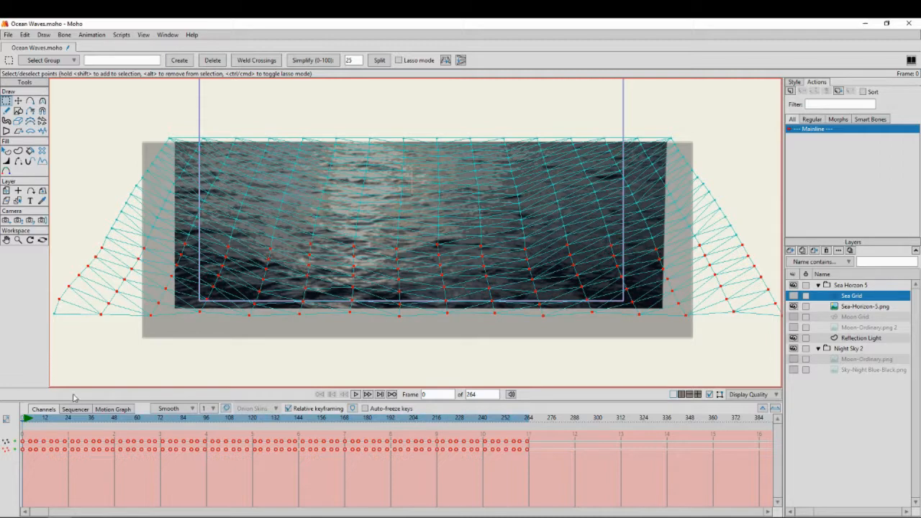
left_click(355, 395)
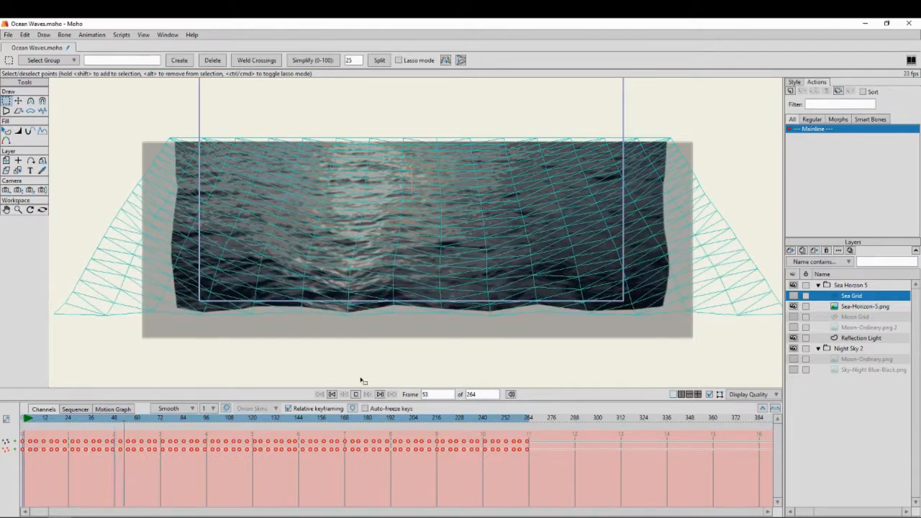
left_click(357, 395)
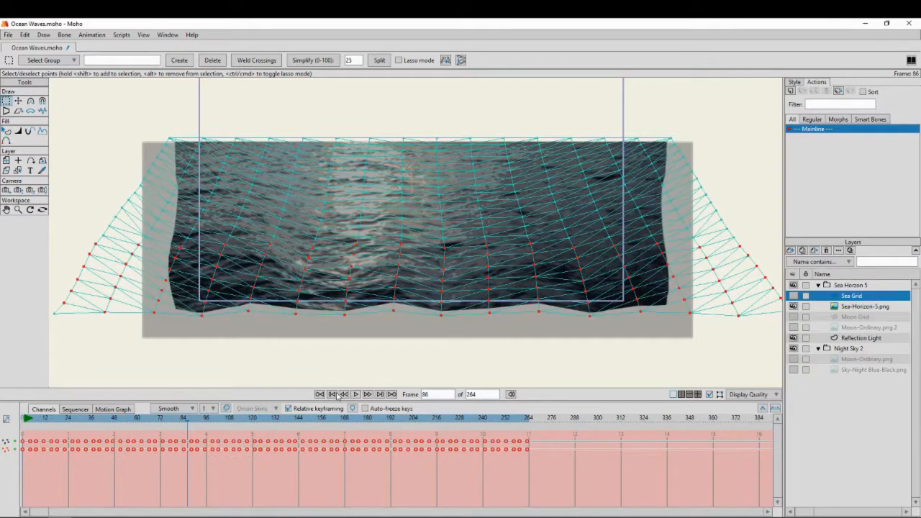
left_click(334, 395)
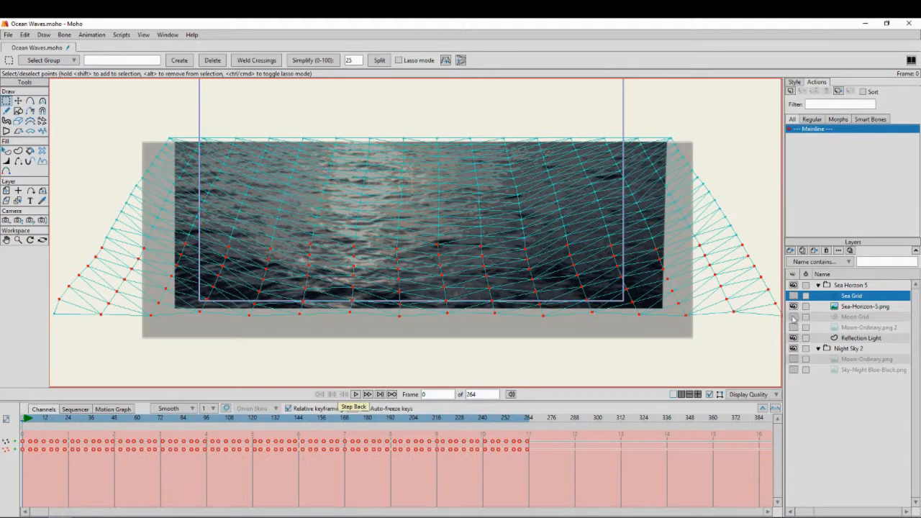
Show the Moon-Ordinary.png 2, Moon-Ordinary.png and Sky-Night Blue-Black.png layers and shrink the timeline area to enlarge the canvas
left_click(794, 327)
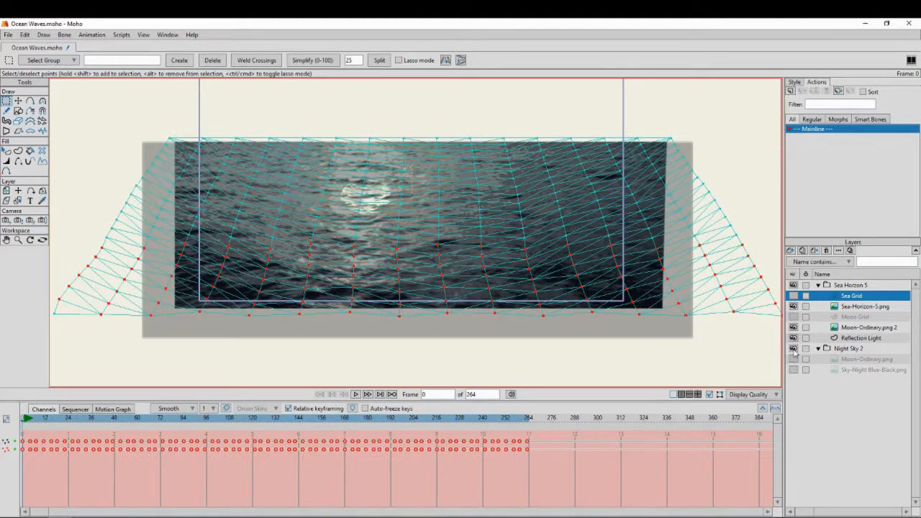
left_click(792, 358)
left_click(793, 369)
left_click_drag(437, 198, 457, 252)
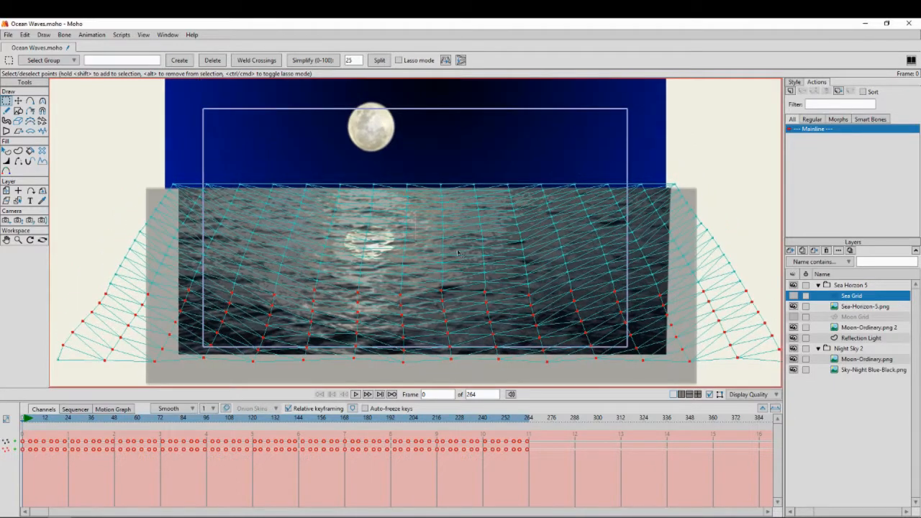
left_click_drag(525, 401, 511, 466)
scroll(511, 304, "up", 3)
scroll(502, 274, "down", 1)
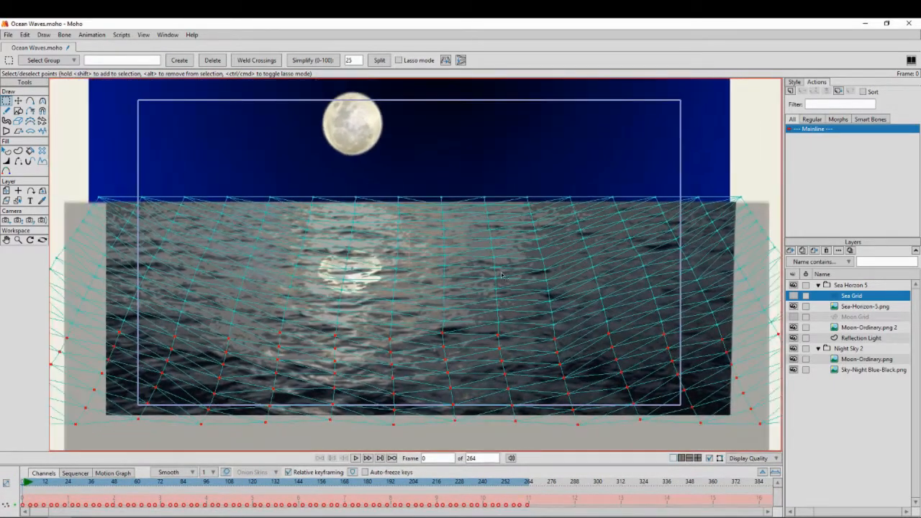
left_click_drag(475, 231, 464, 230)
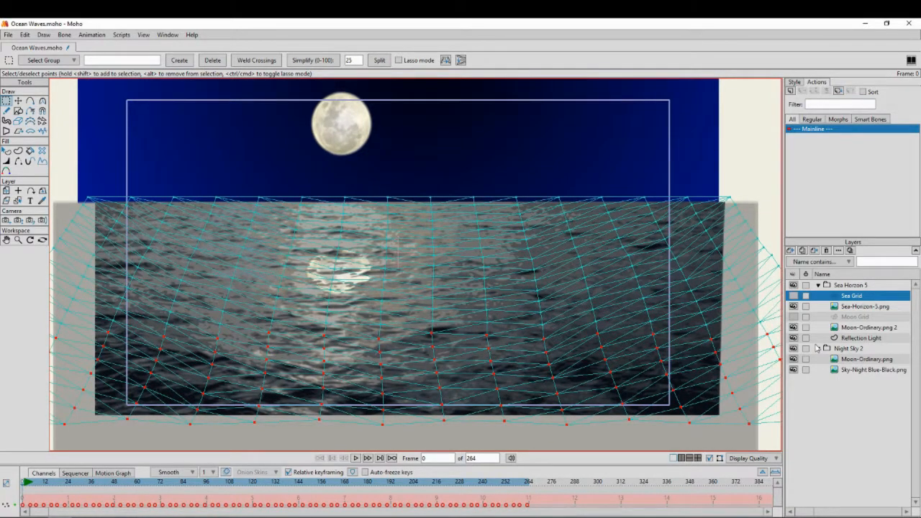
Inspect the Moon Grid mesh and its motion with the Sea-Horizon-5.png layer hidden, and restore the original layer visibility
left_click(856, 330)
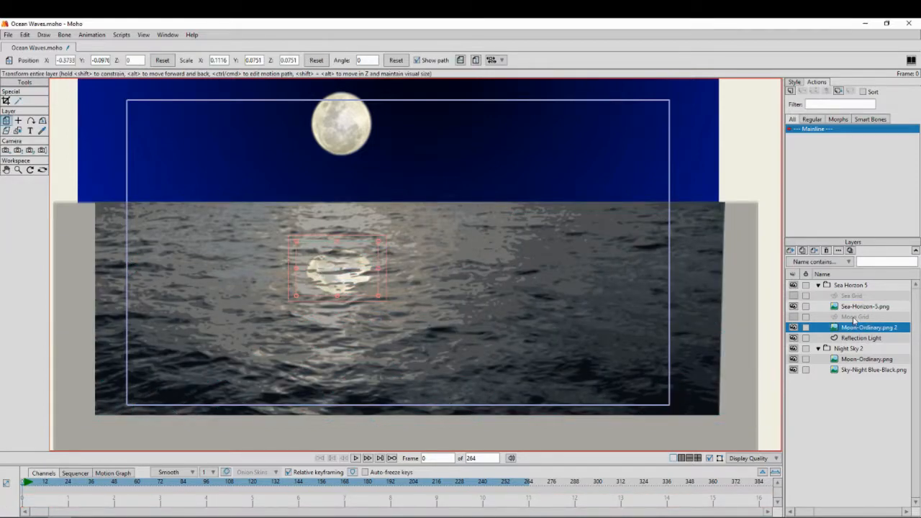
left_click(794, 318)
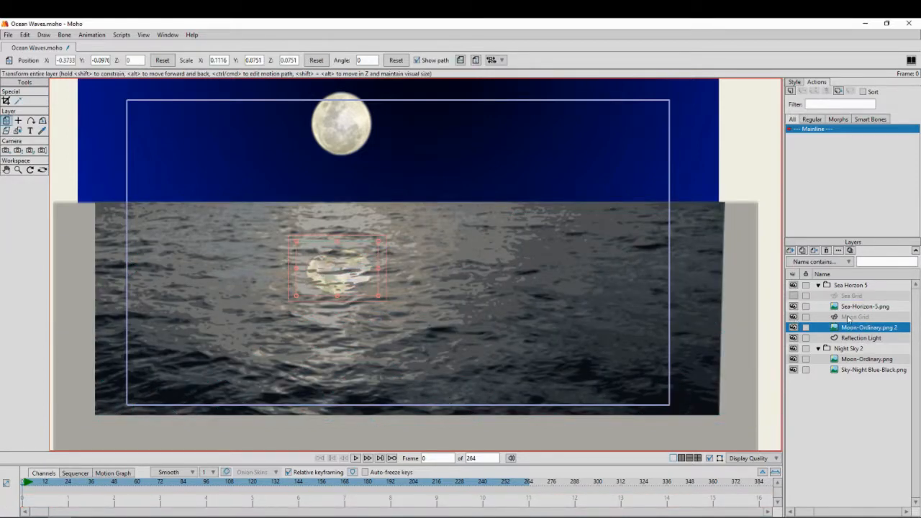
left_click(853, 318)
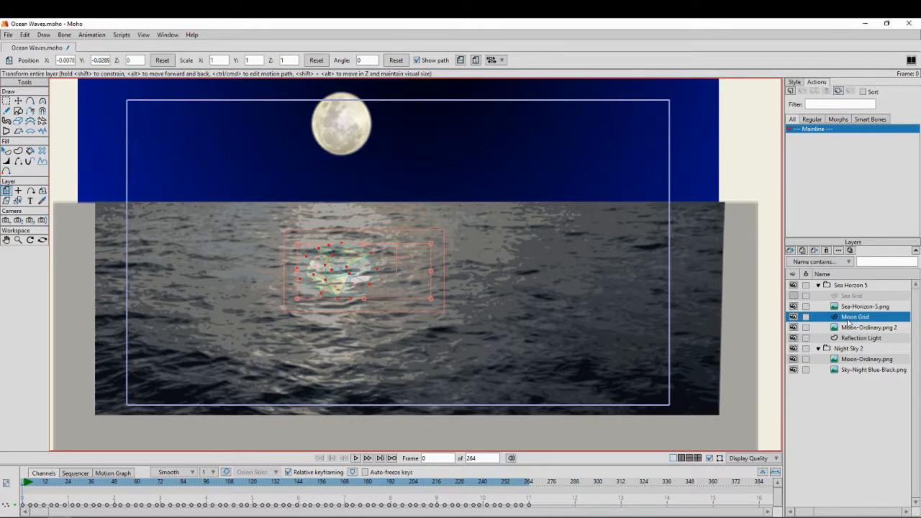
left_click(794, 306)
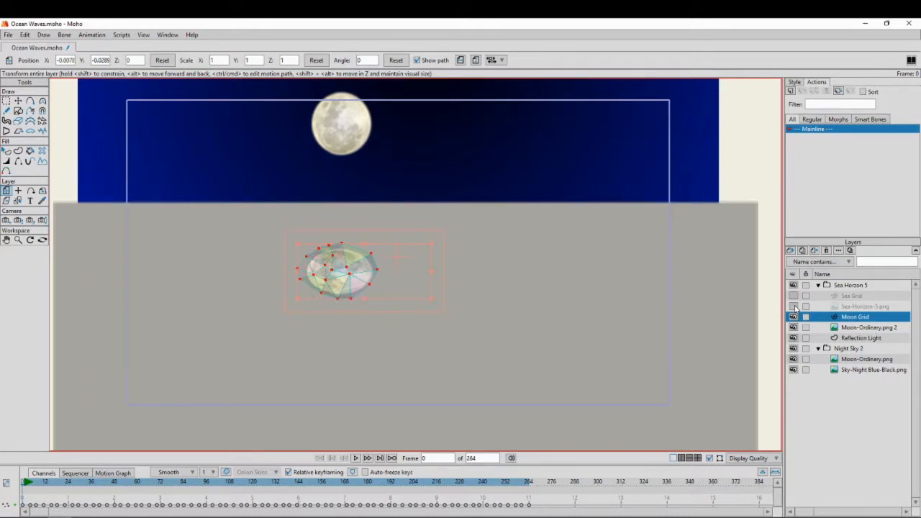
mouse_move(24, 485)
left_mouse_down()
mouse_move(48, 484)
mouse_move(20, 482)
left_mouse_up()
left_click(793, 306)
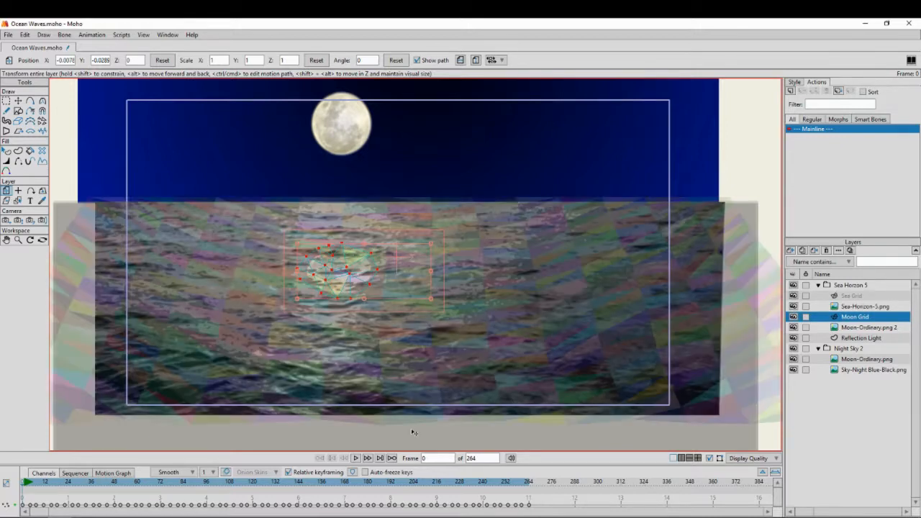
left_click(792, 317)
left_click(792, 296)
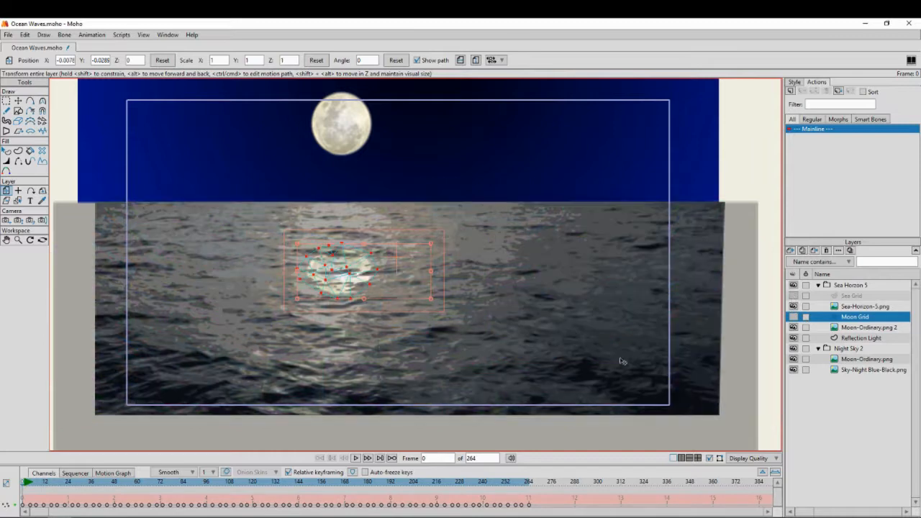
Play back the complete moonlit scene with the Sea Horzon 5 group selected, and stop the playback
left_click(355, 458)
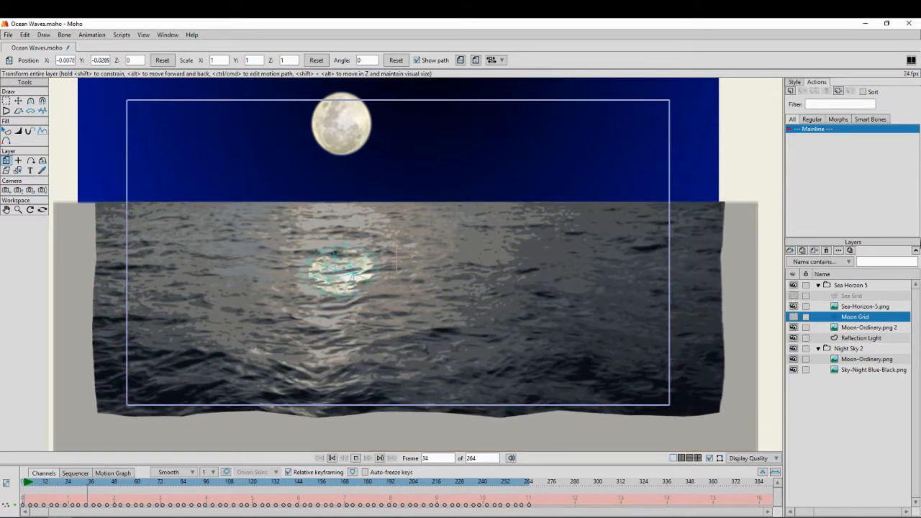
left_click(854, 286)
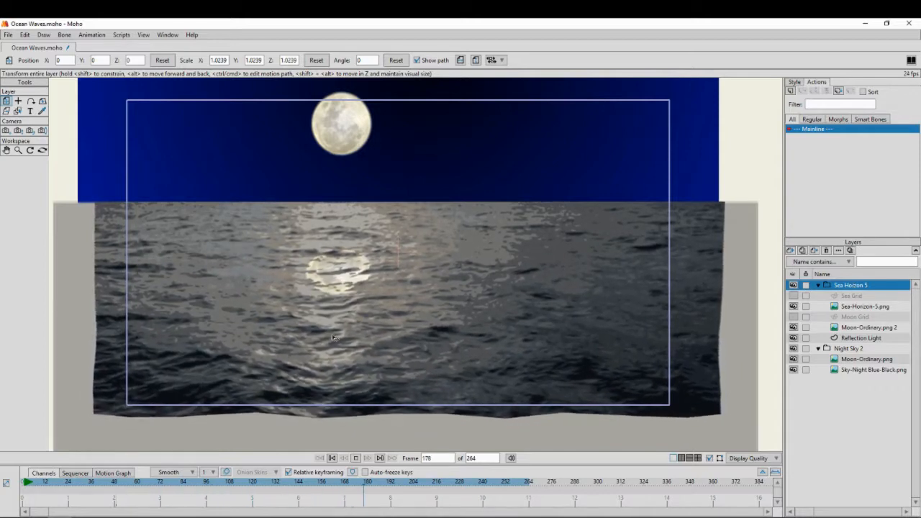
left_click(355, 459)
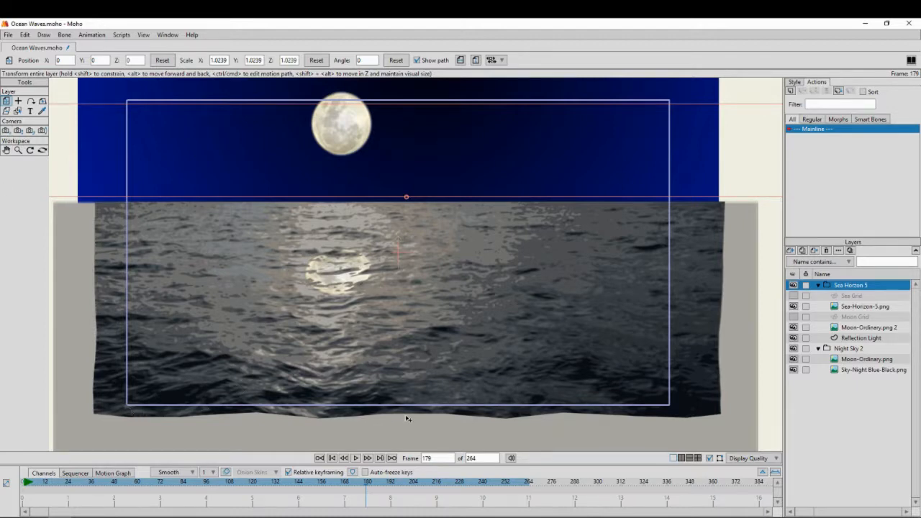
left_click(6, 130)
left_click_drag(358, 342, 359, 336)
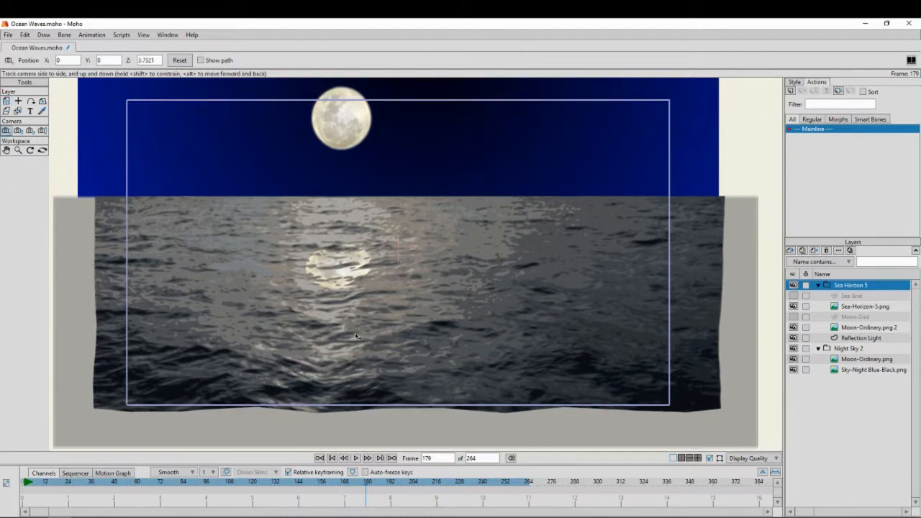
left_click_drag(38, 484, 450, 502)
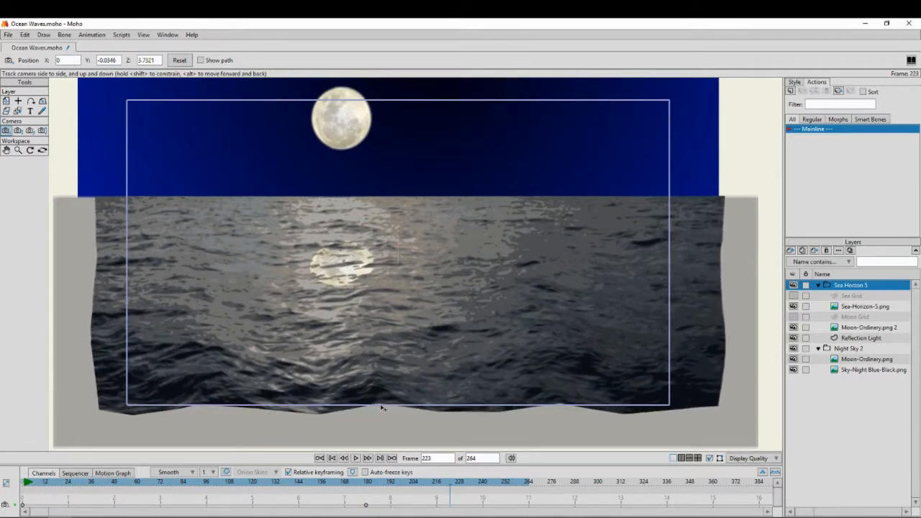
left_click(365, 504)
key("Delete")
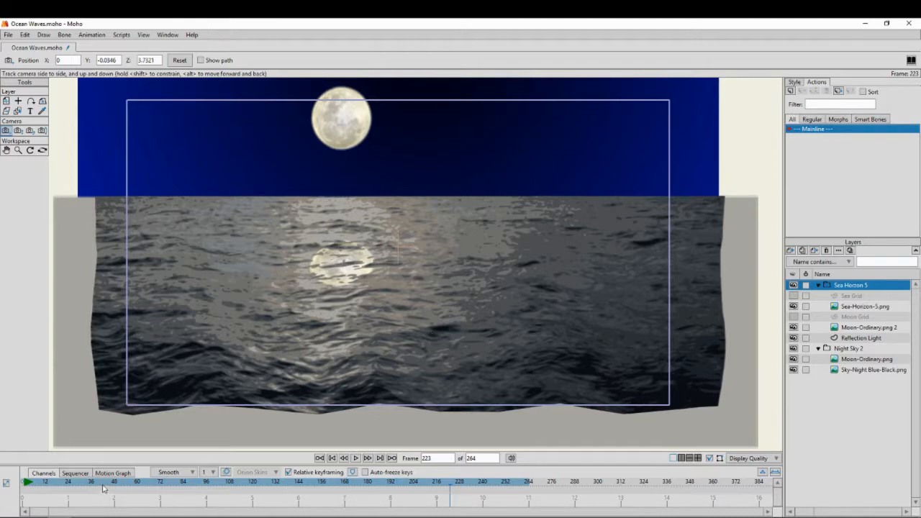
left_click_drag(71, 489, 5, 487)
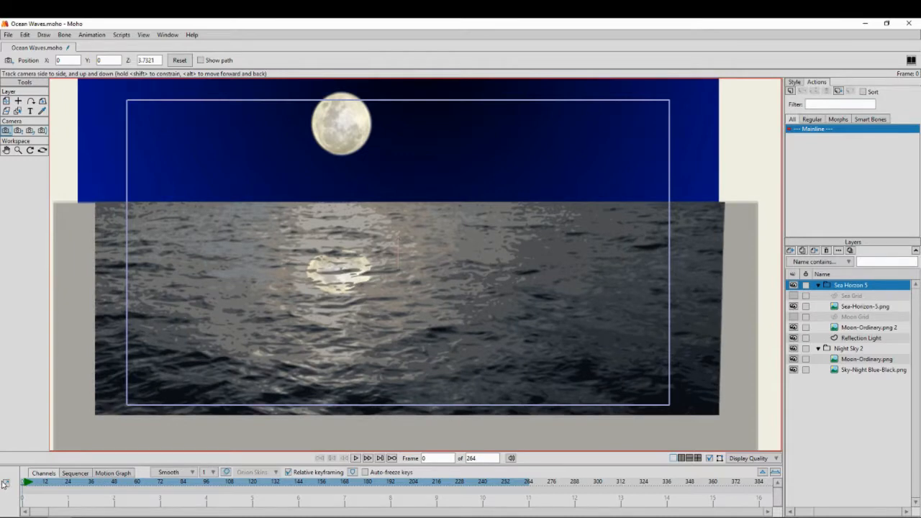